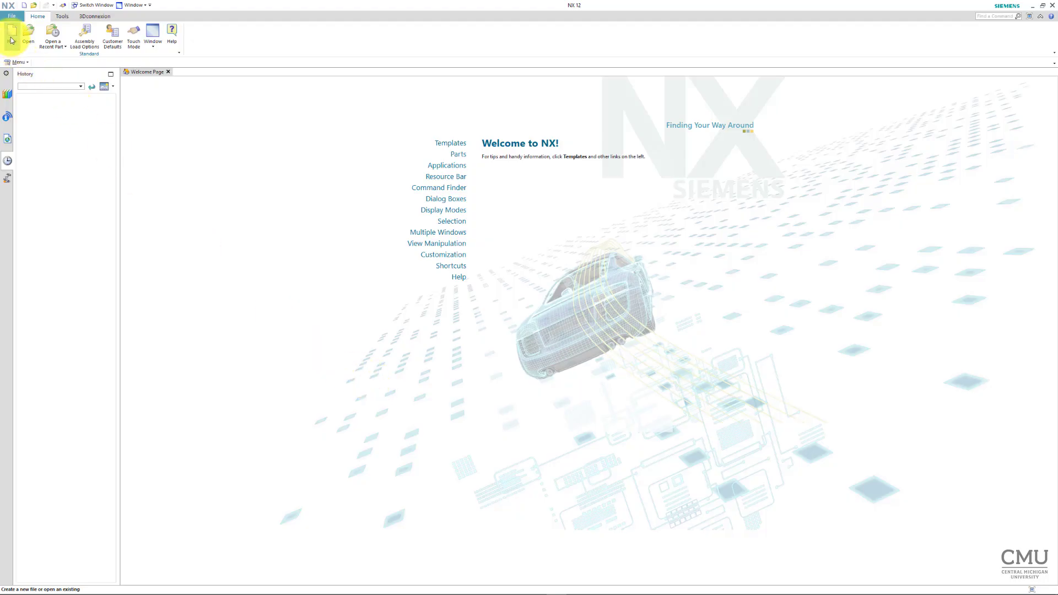
Step: Create a new millimetre Model part named ch07tut02.prt
left_click(11, 40)
type("ch07tut02")
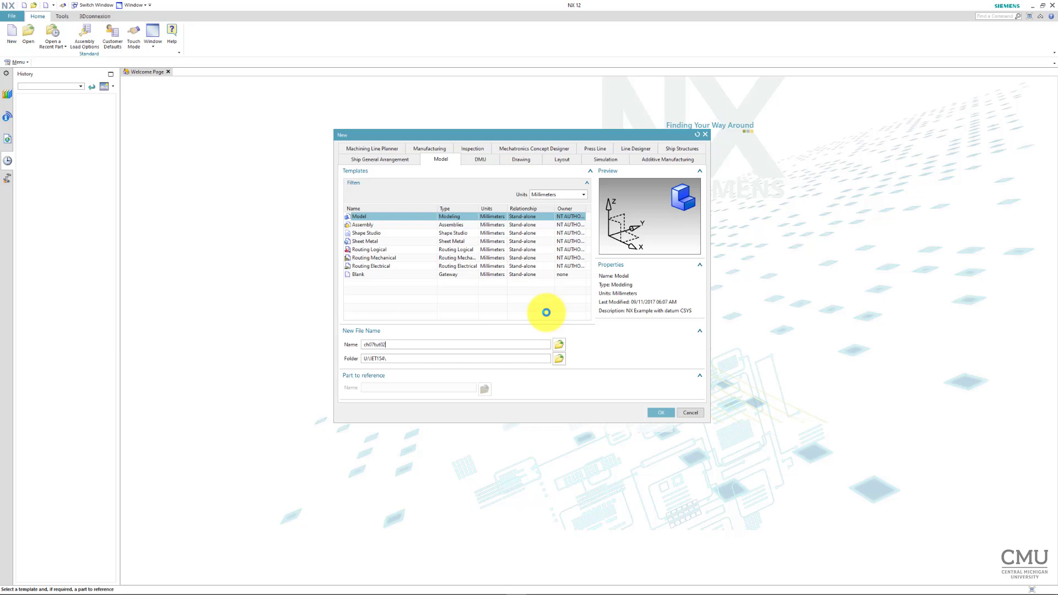
key("Return")
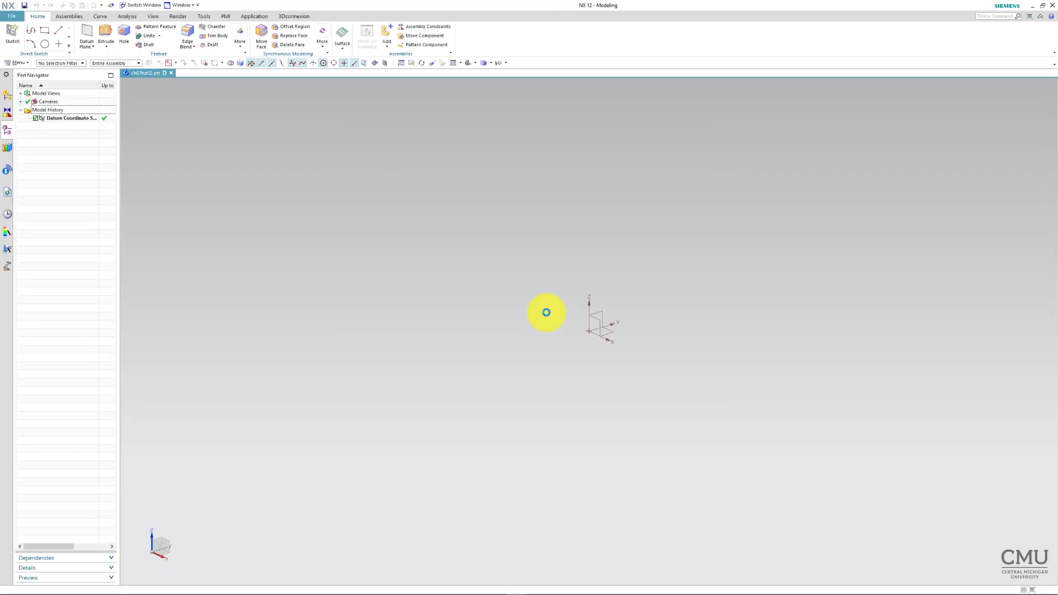
Step: Start a new sketch on the YZ datum plane
left_click(12, 33)
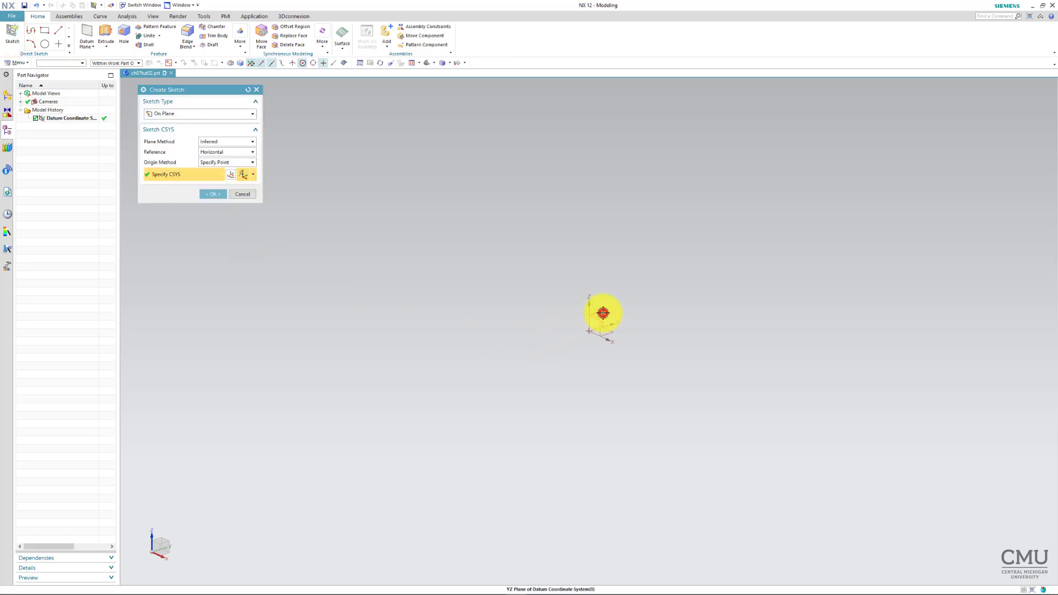
left_click(603, 313)
left_click(218, 195)
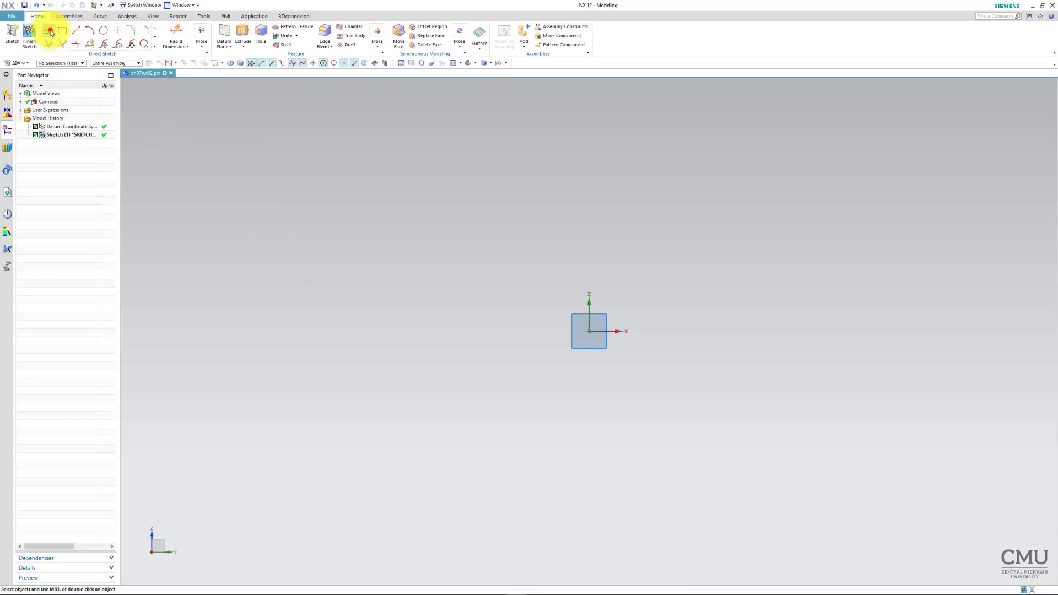
Step: Draw the closed outline from the origin: 34 base, 58 right edge, R11.4 arc top, 37 inner edge
left_click(50, 32)
left_click(590, 332)
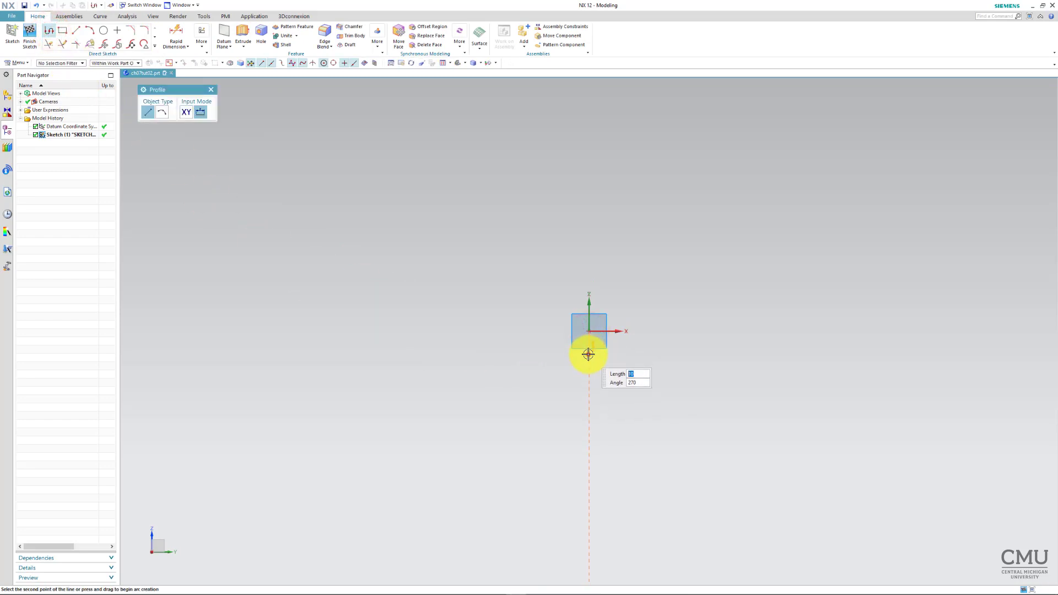
left_click(588, 355)
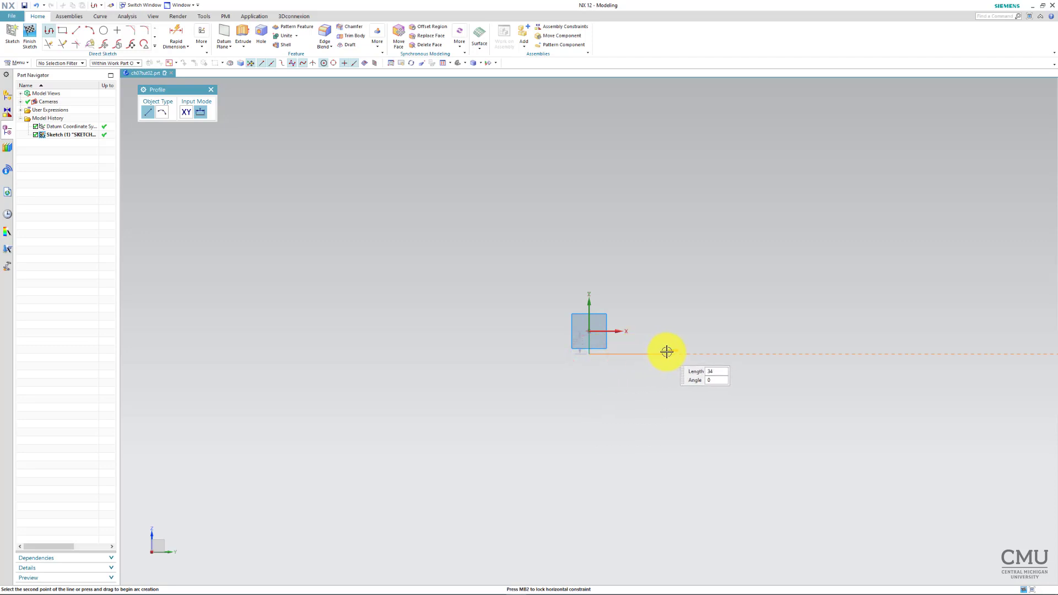
left_click(668, 353)
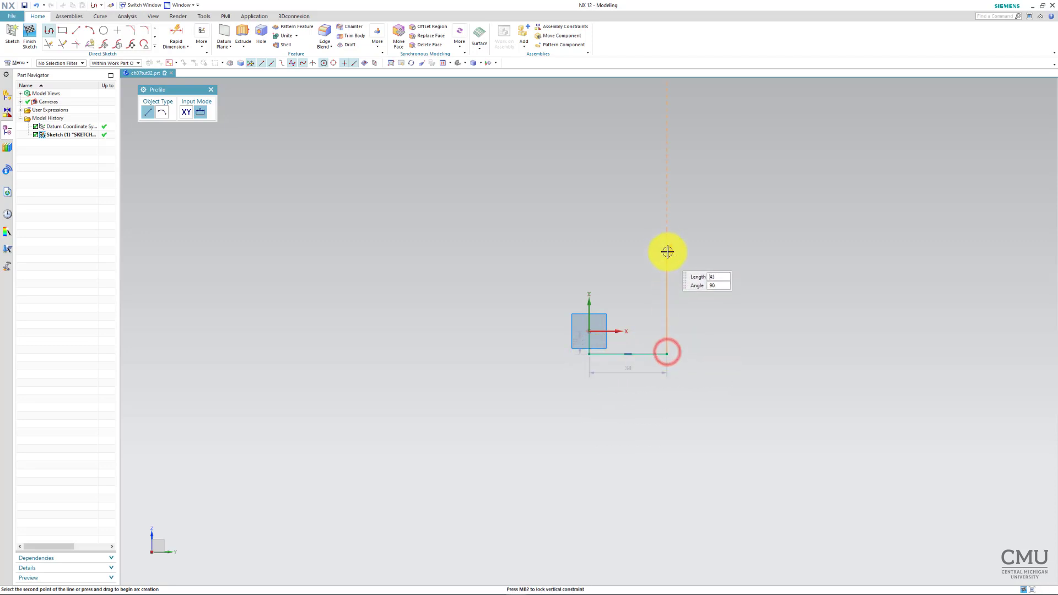
left_click(668, 221)
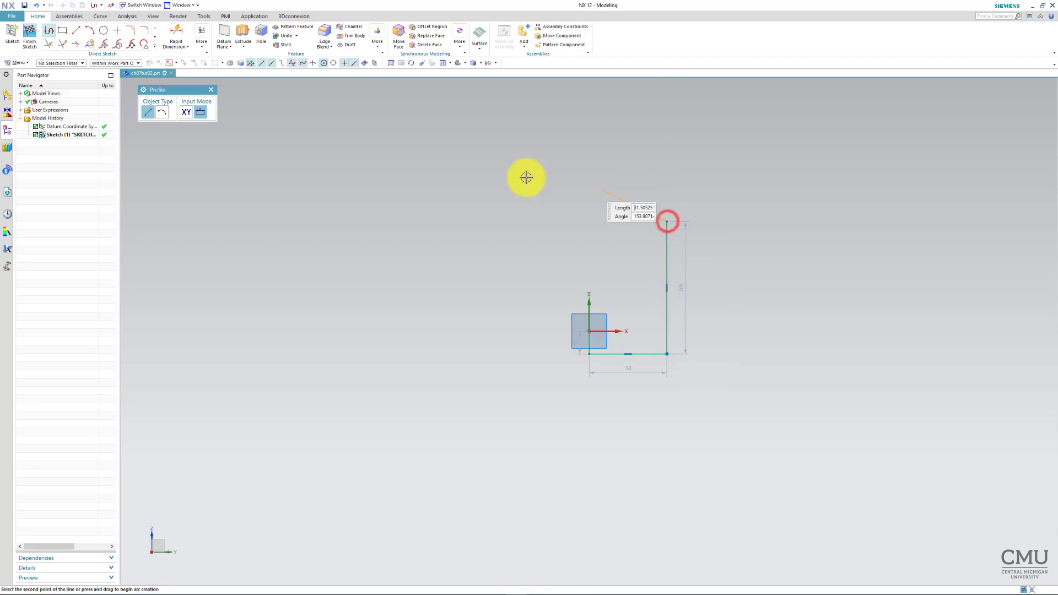
left_click(162, 112)
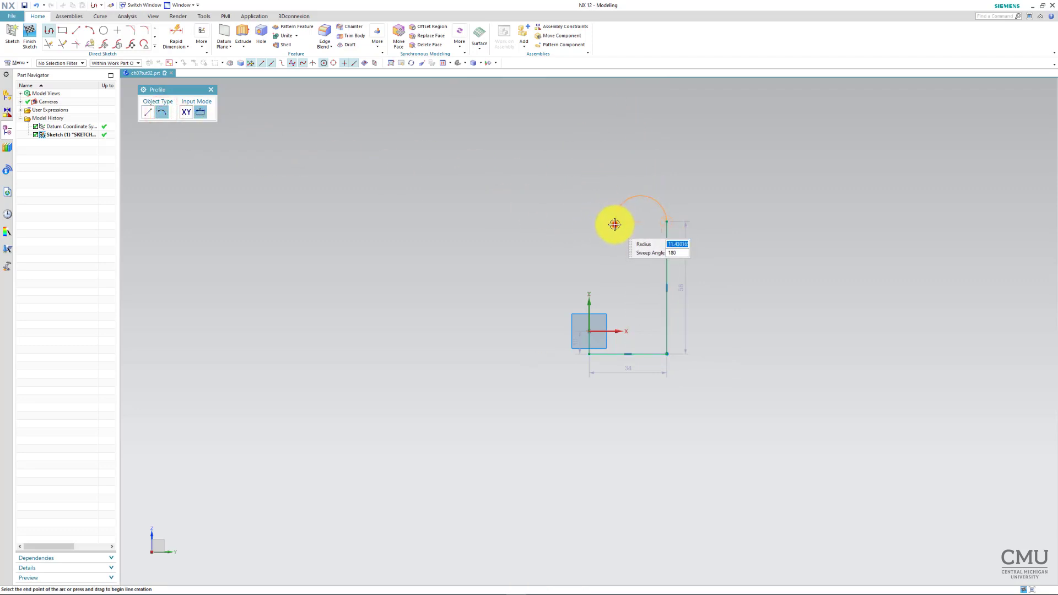
left_click(615, 223)
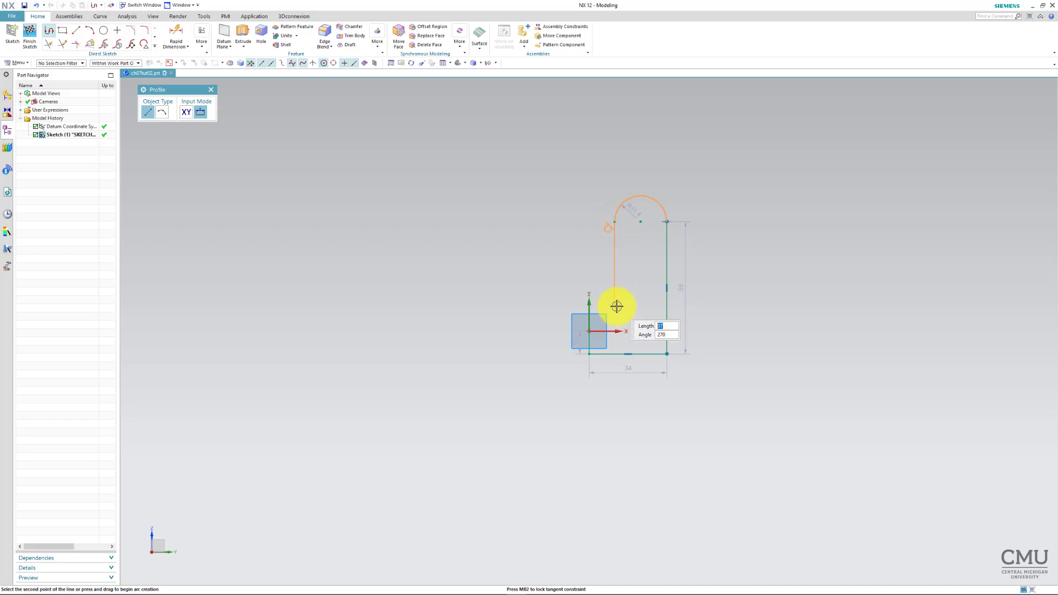
left_click(615, 306)
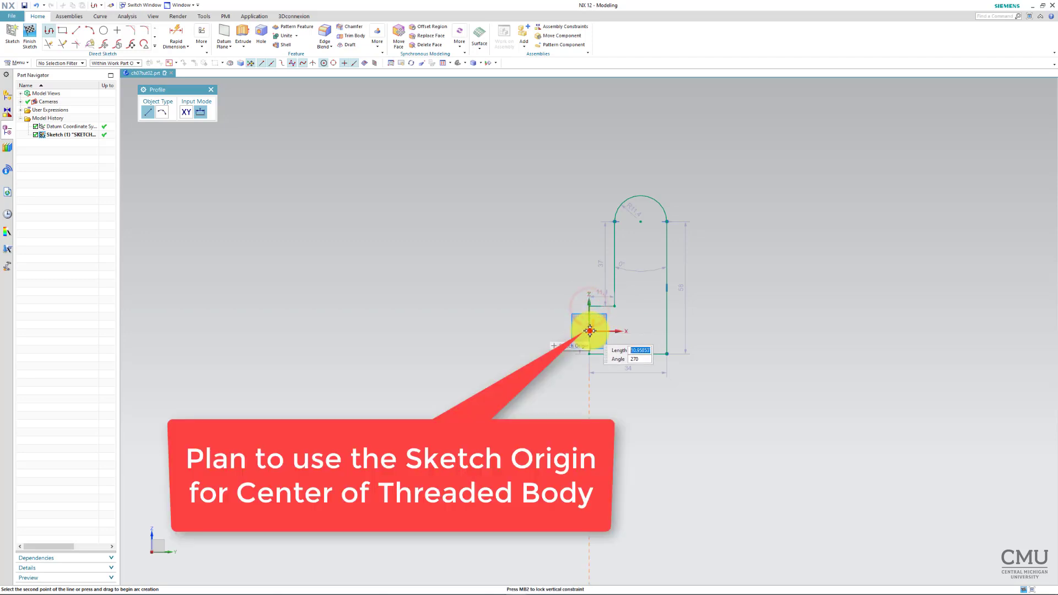
left_click(590, 331)
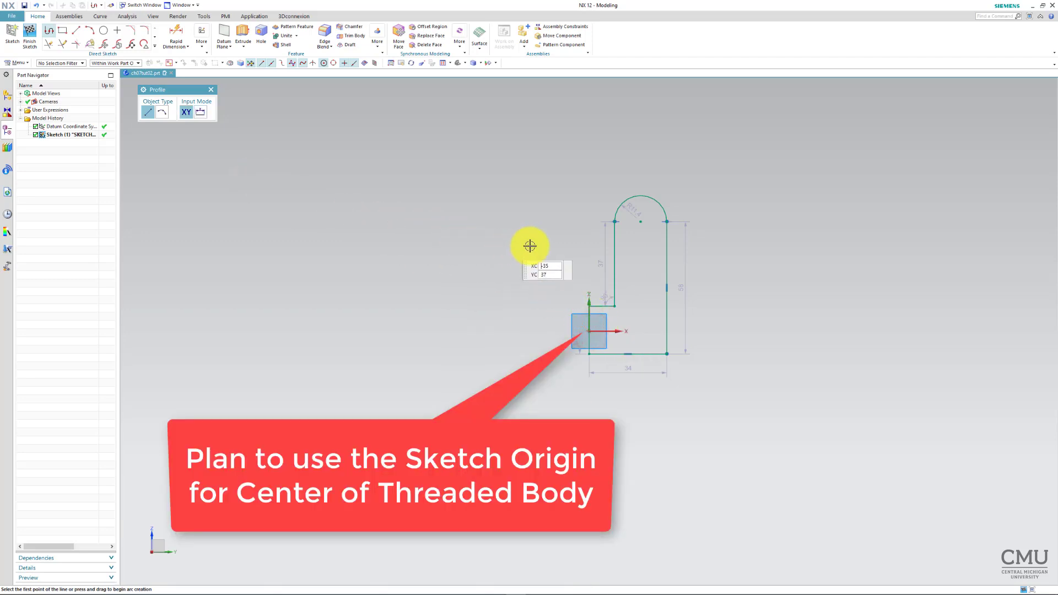
right_click(433, 177)
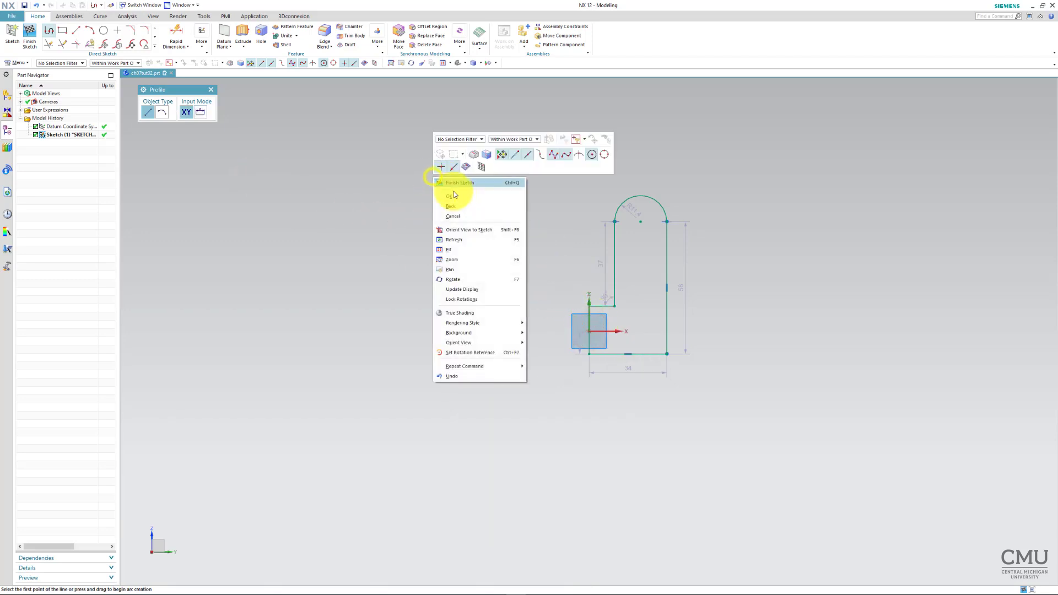
left_click(478, 249)
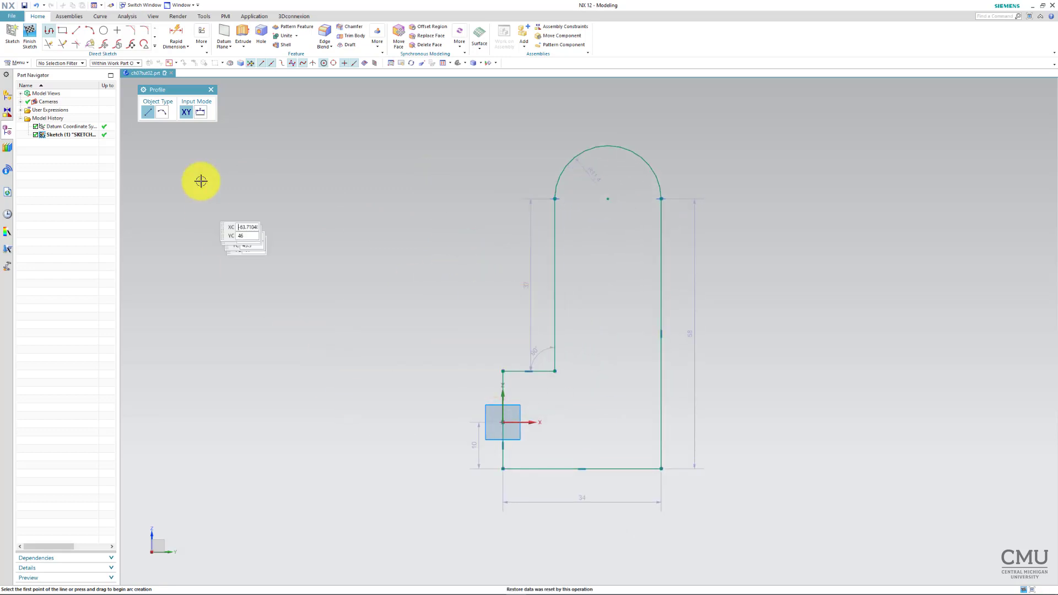
left_click(211, 89)
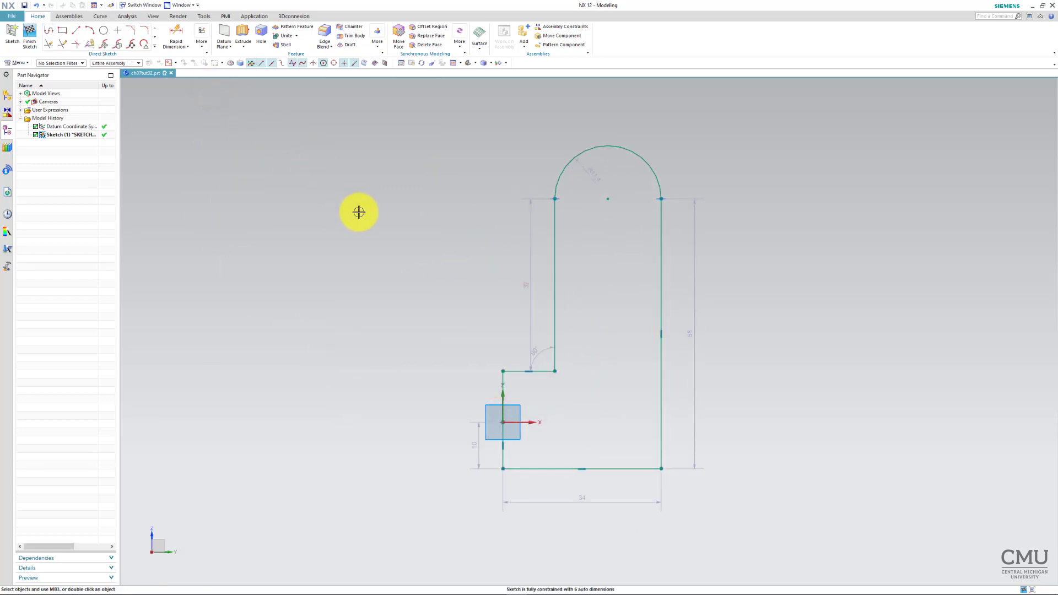
Step: Apply Equal Length to the short segments above and below the origin, and Vertical to the inner left line
left_click(202, 40)
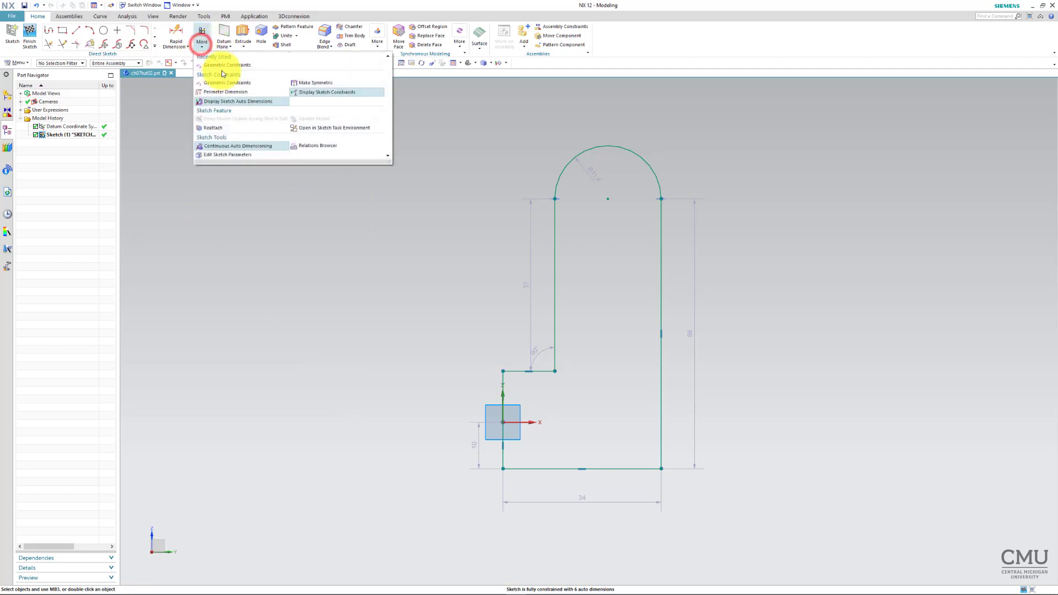
left_click(223, 65)
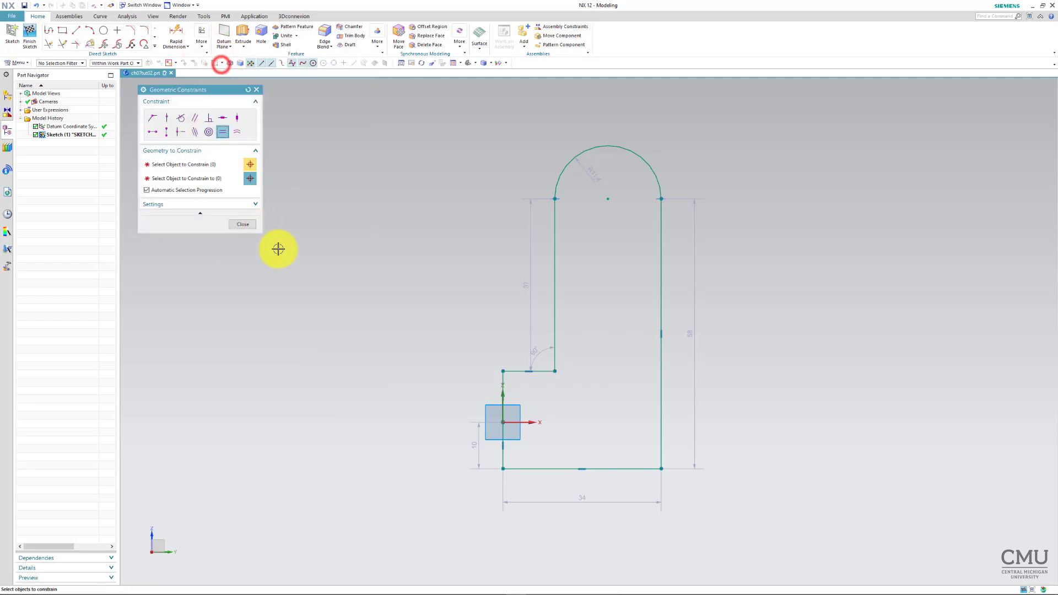
left_click(221, 135)
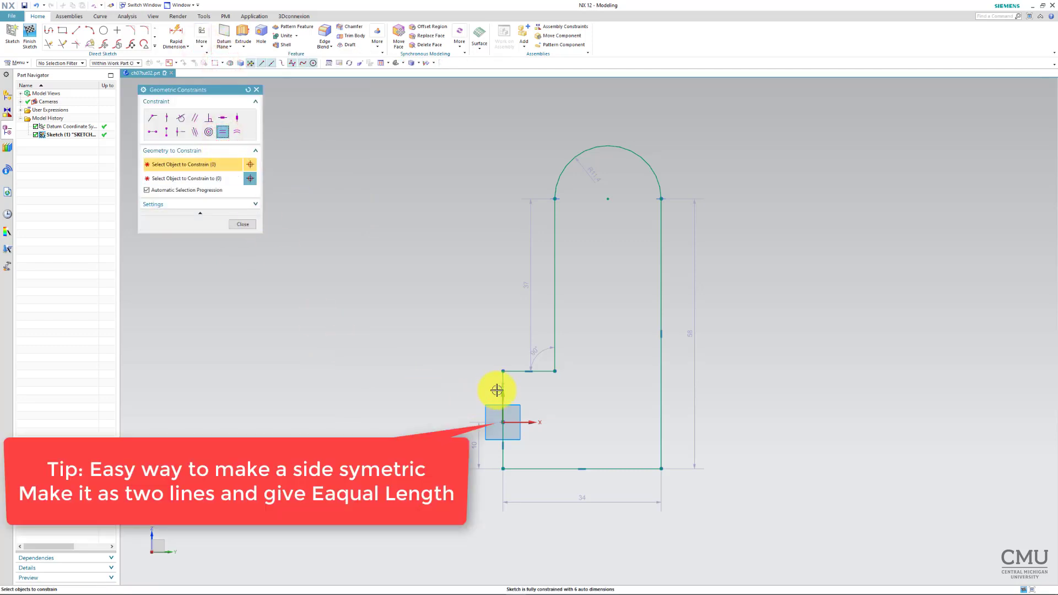
left_click(503, 448)
left_click(502, 393)
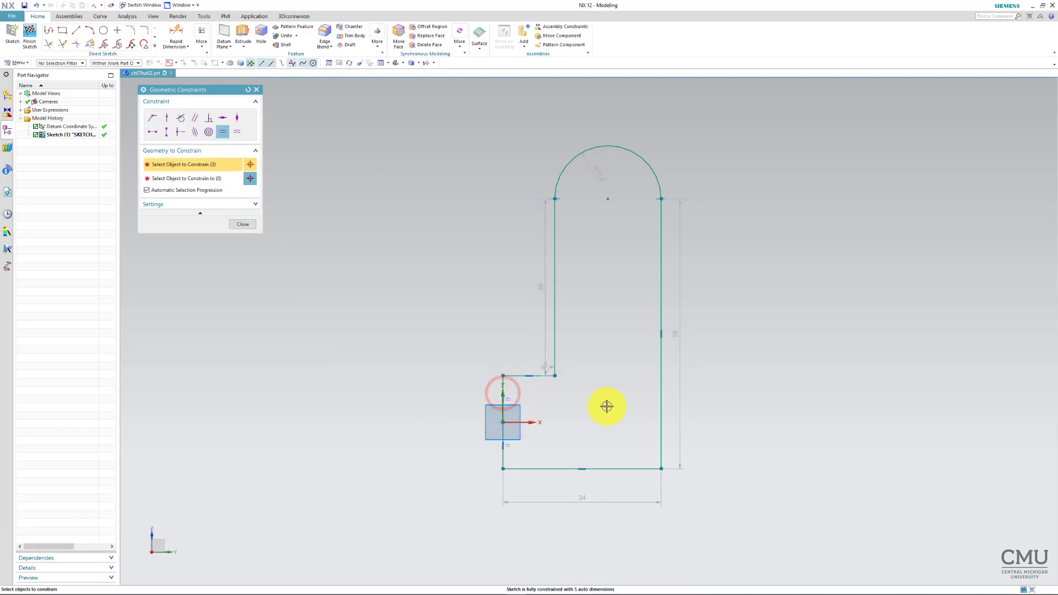
left_click(238, 120)
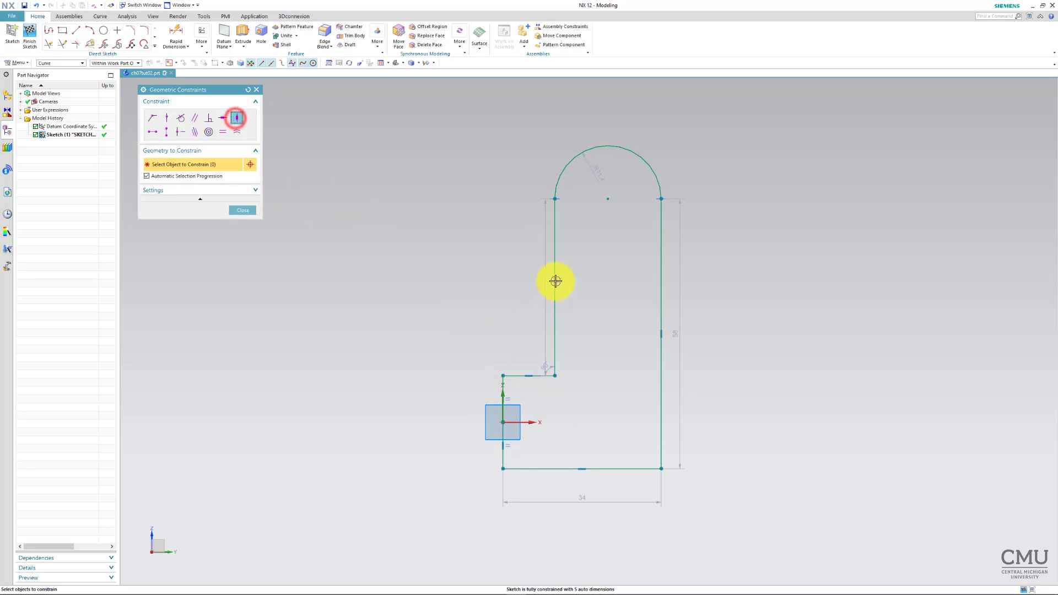
left_click(554, 263)
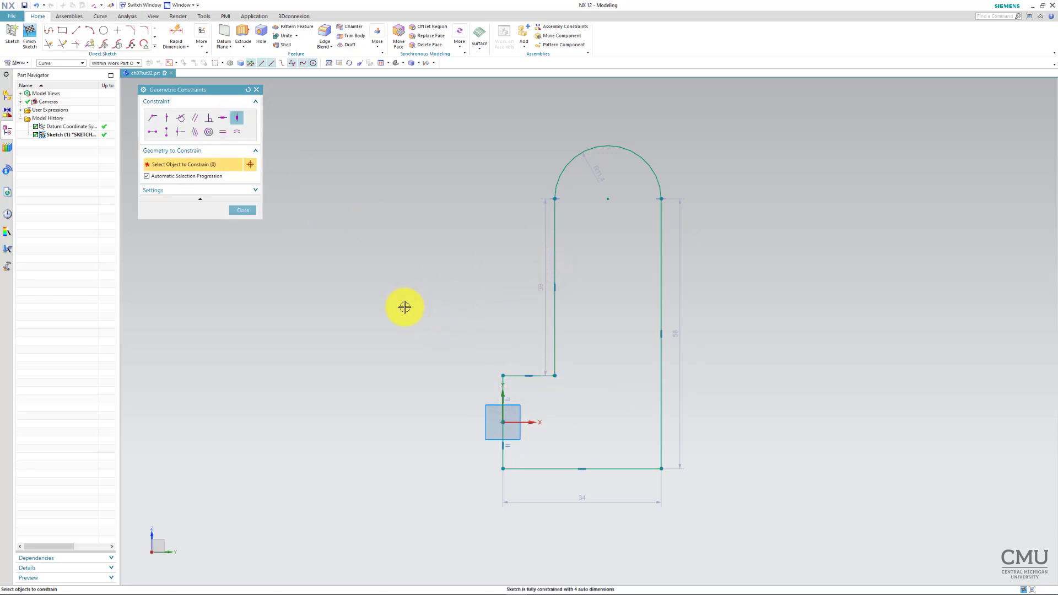
left_click(248, 212)
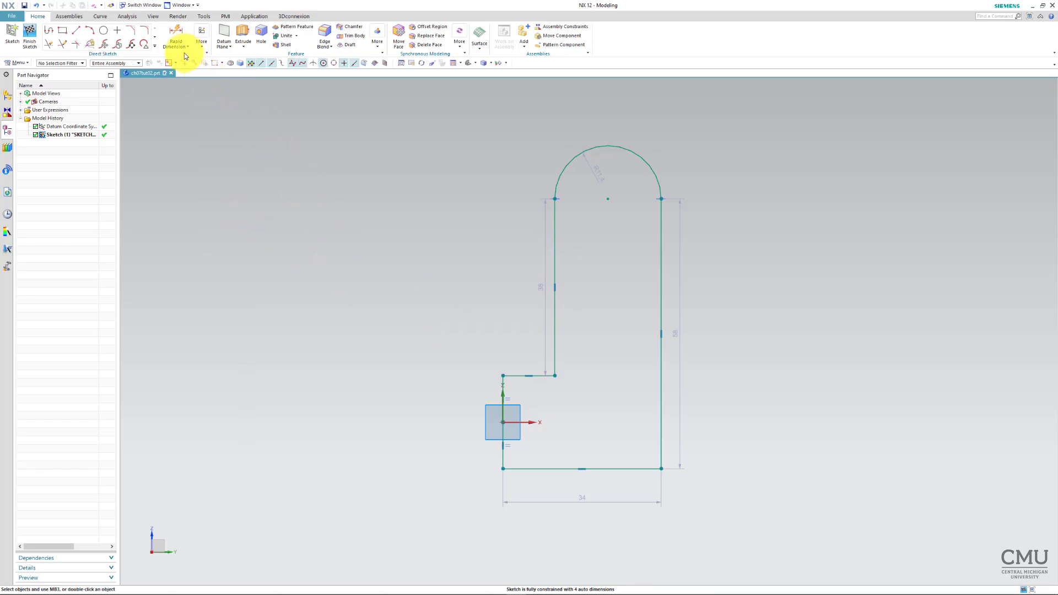
Step: Fillet the bottom-right corner at R11 and the inner L corner at R6
left_click(144, 30)
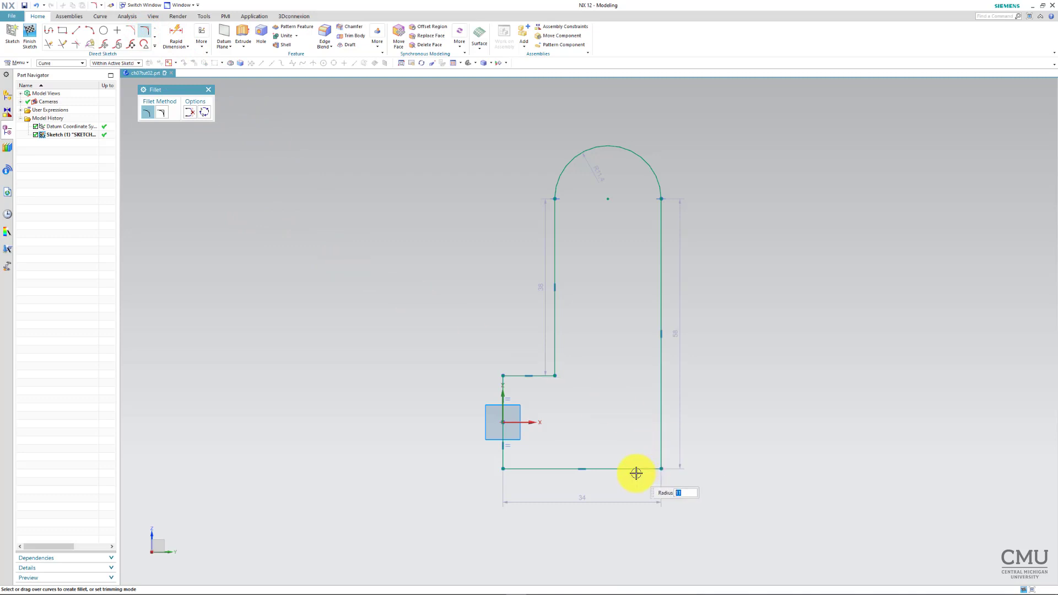
left_click(657, 443)
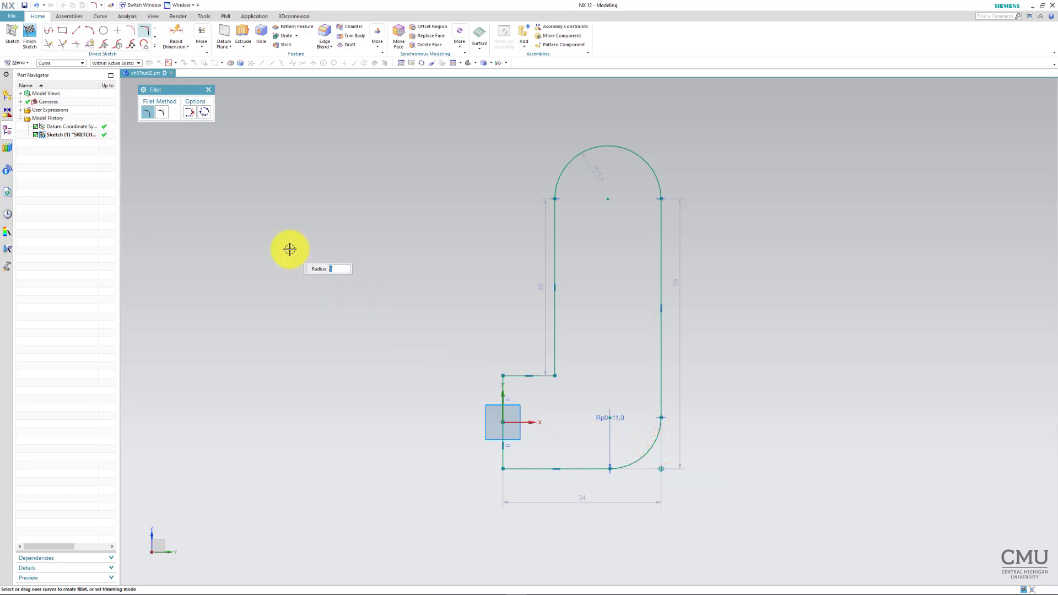
left_click_drag(538, 375, 556, 359)
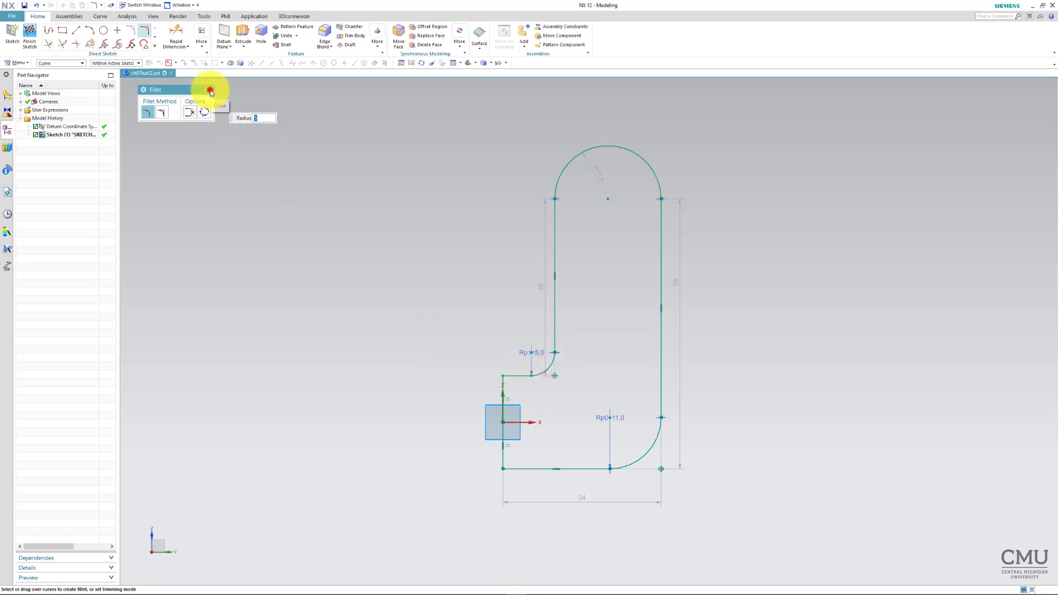
left_click(210, 92)
Step: Dimension the lower step height from the bottom line as 22
left_click(175, 32)
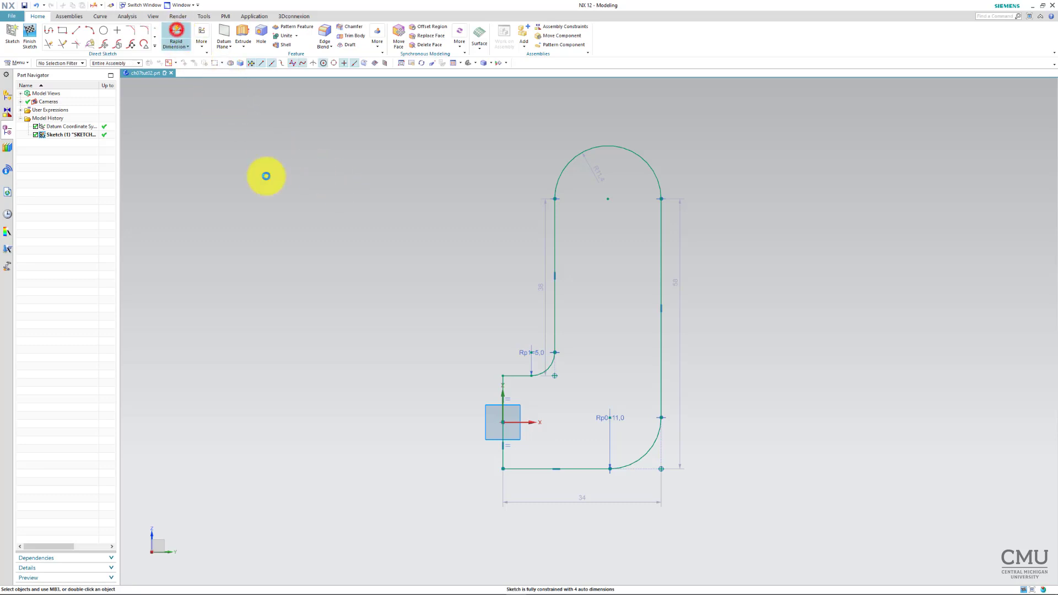
left_click(527, 470)
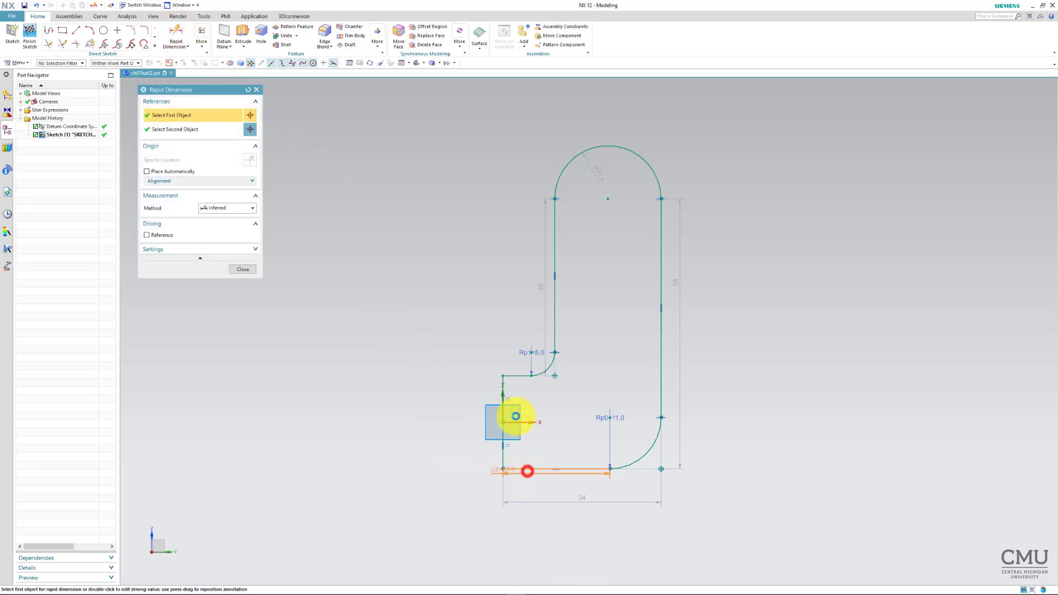
left_click(509, 377)
left_click(421, 422)
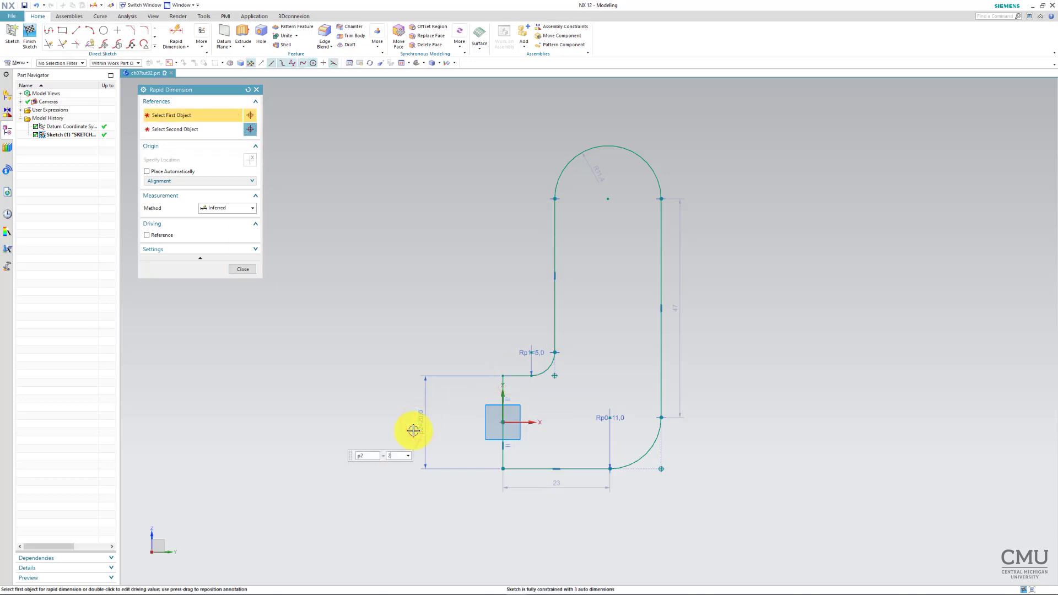
type("2")
key("Return")
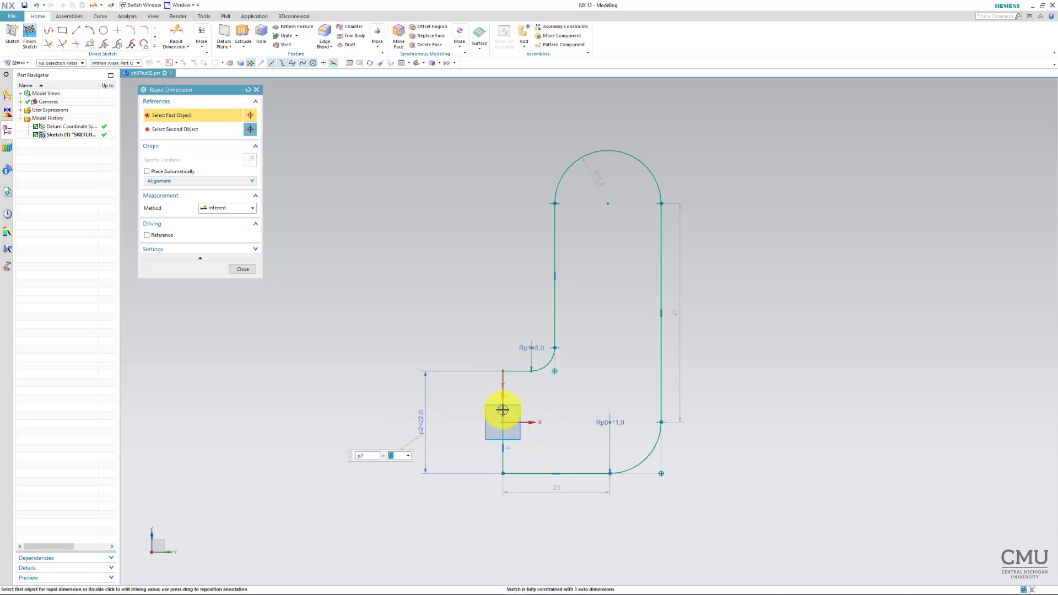
Step: Dimension the overall width from the datum Z axis to the right edge as 32
left_click(503, 411)
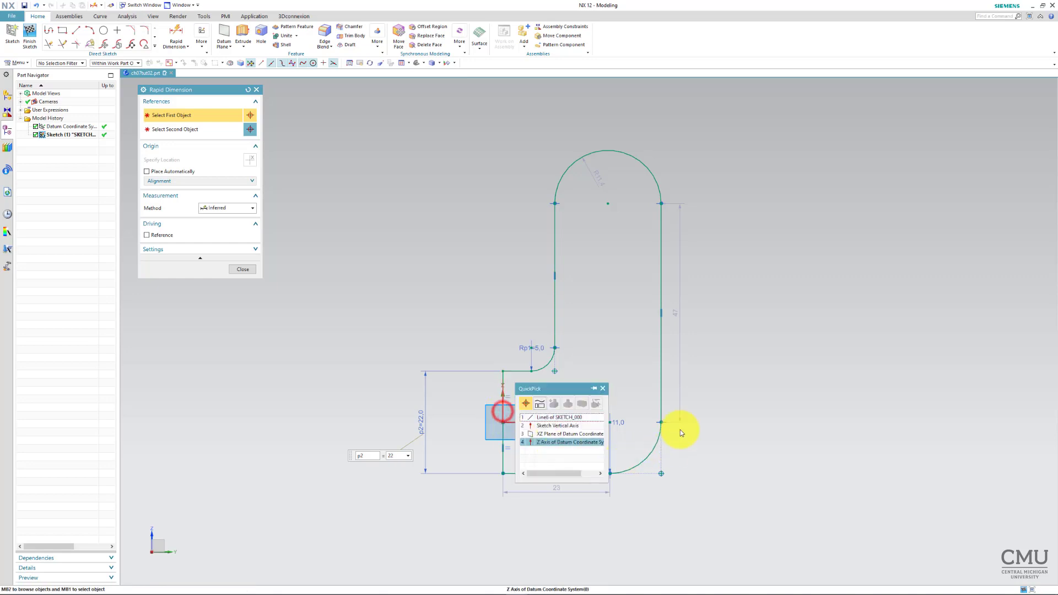
left_click(563, 443)
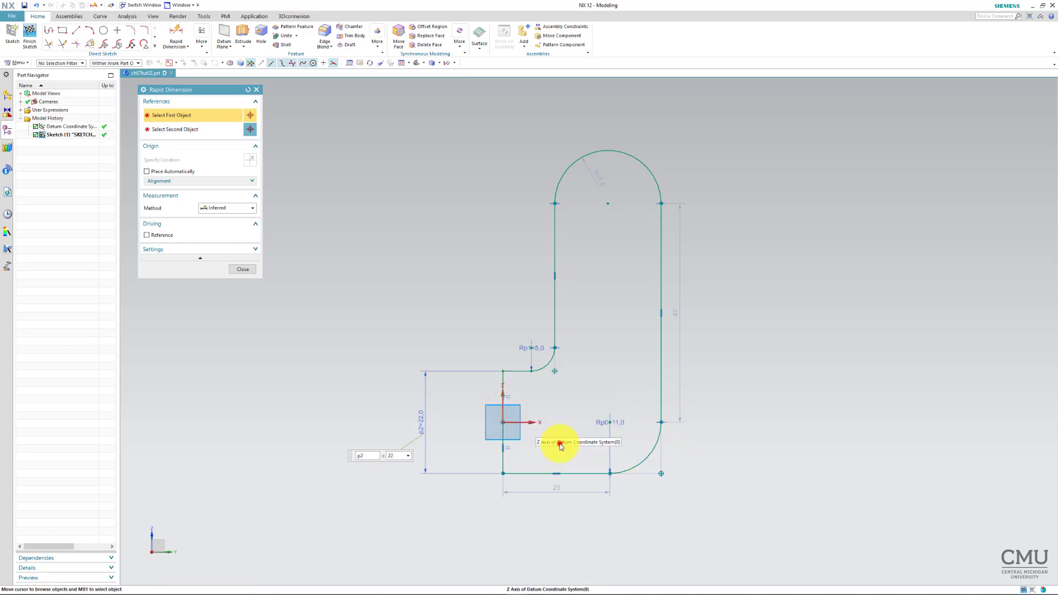
left_click(662, 366)
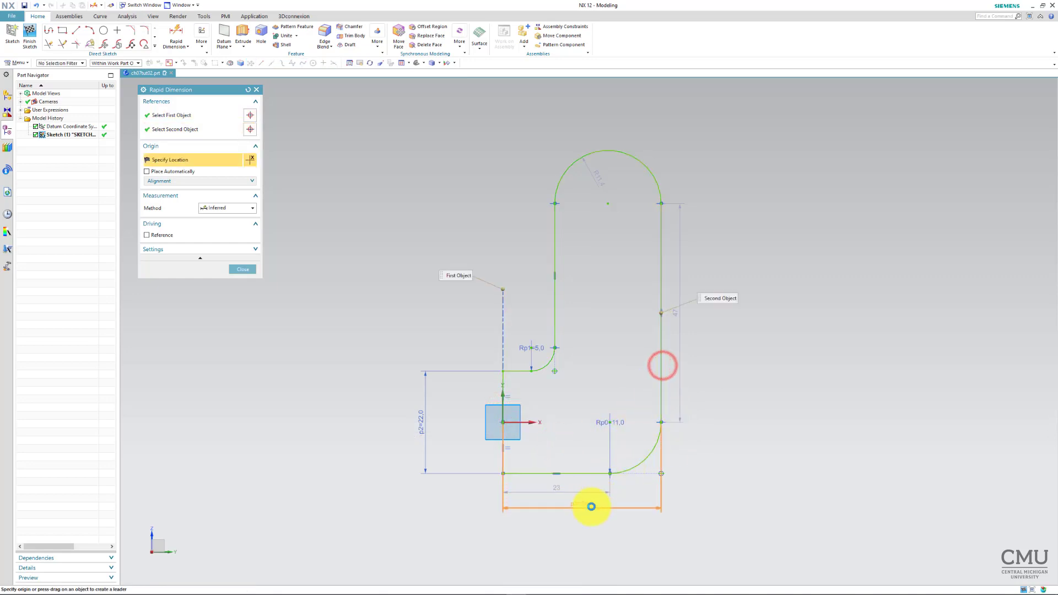
left_click(590, 506)
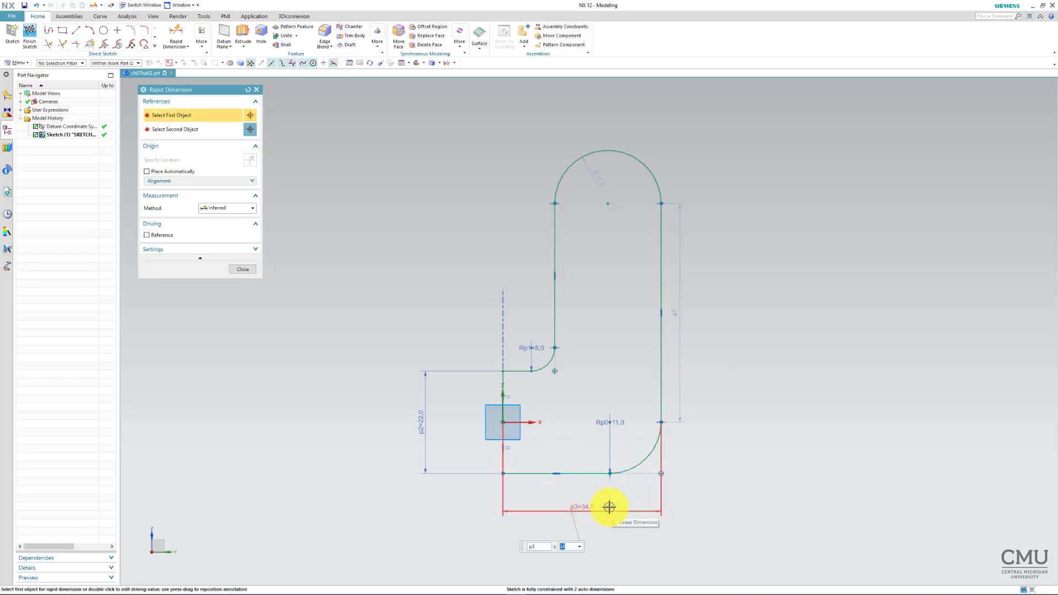
type("32")
key("Return")
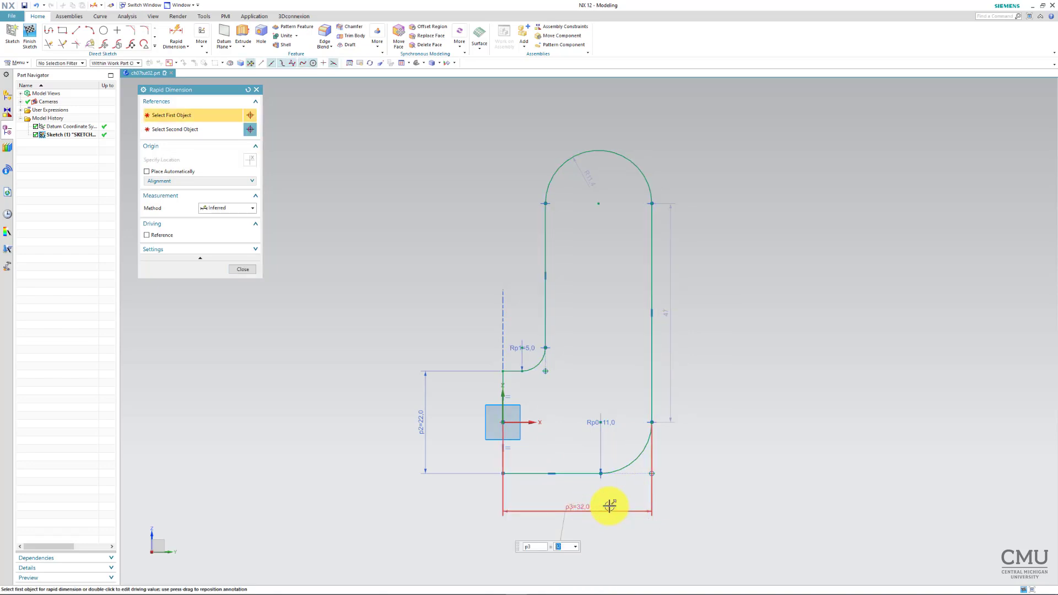
Step: Dimension the height from the bottom-right corner to the top arc centre as 50
left_click(589, 472)
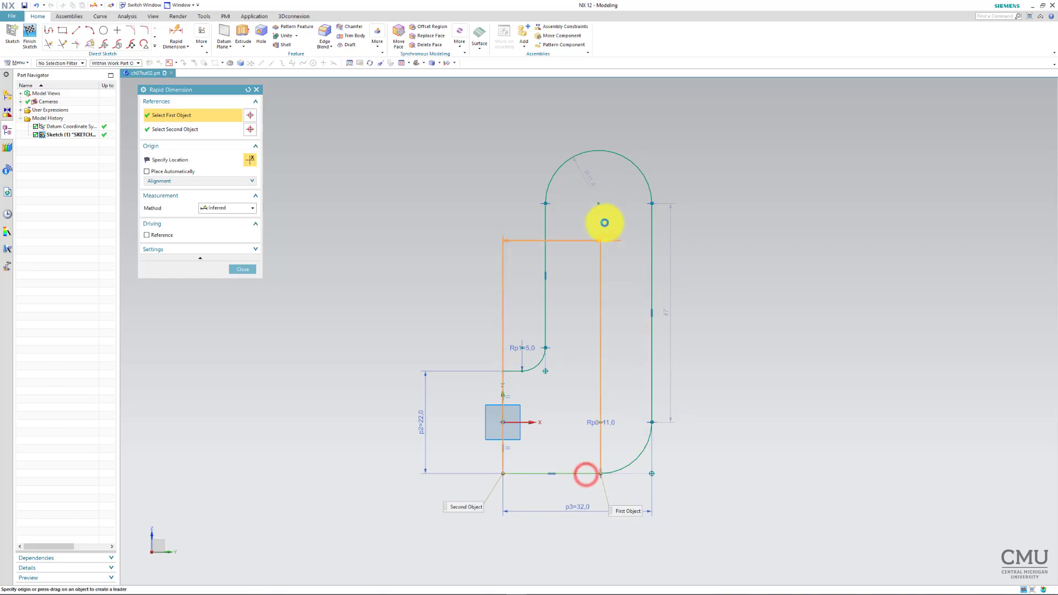
left_click(601, 205)
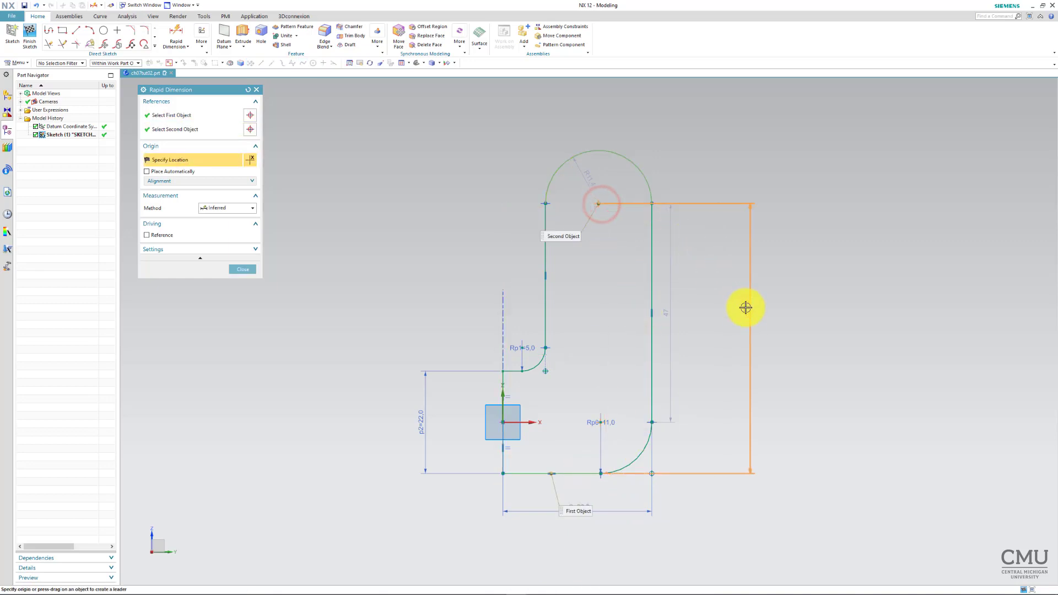
left_click(749, 325)
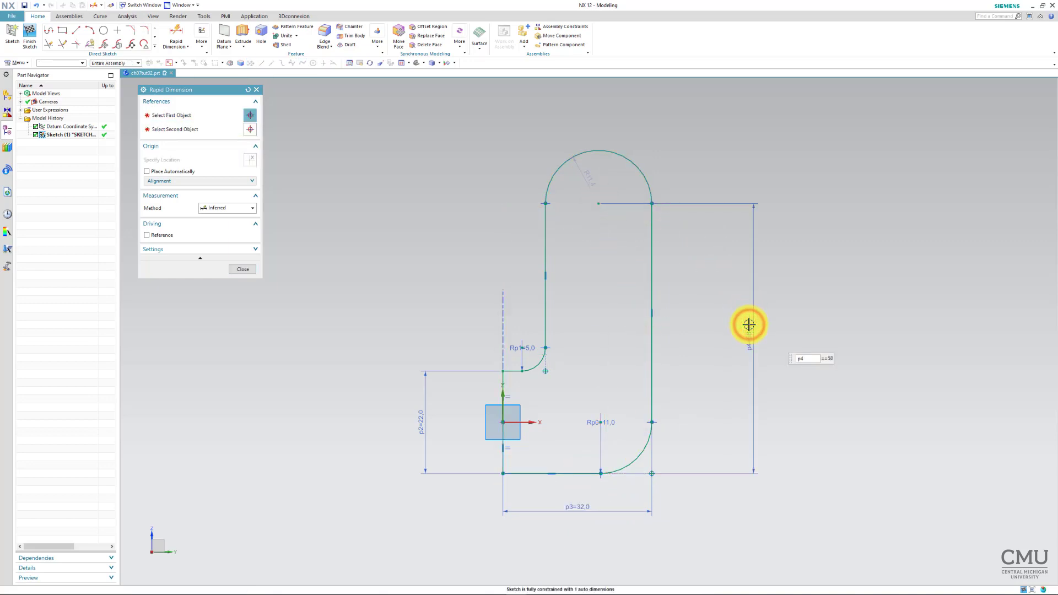
type("50")
key("Return")
left_click(251, 270)
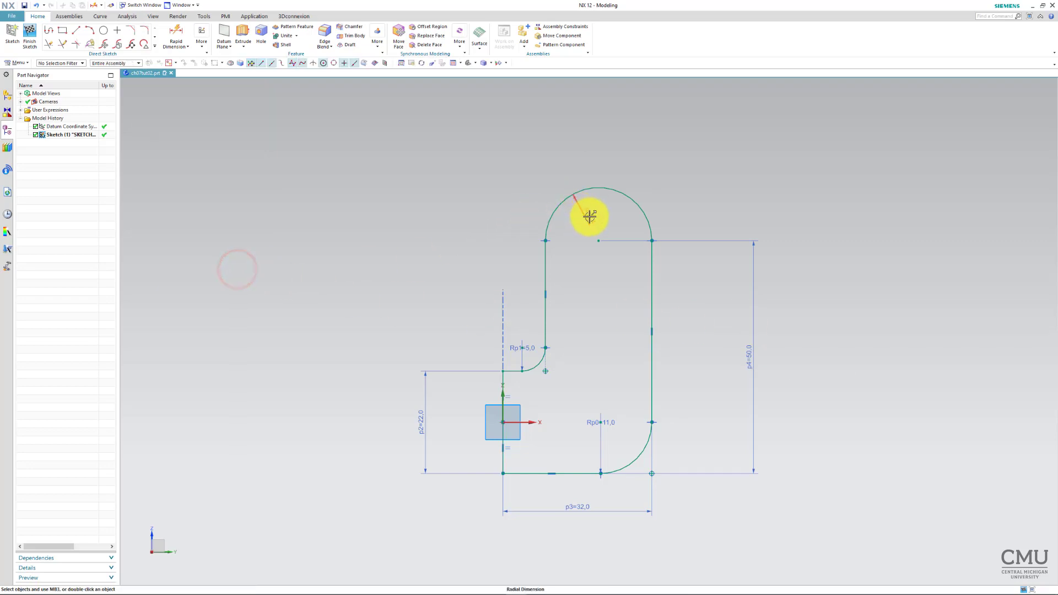
Step: Set the top arc radius to 11 and move the R5 and R11 fillet labels clear
left_click_drag(589, 215, 546, 172)
double_click(546, 173)
type("11")
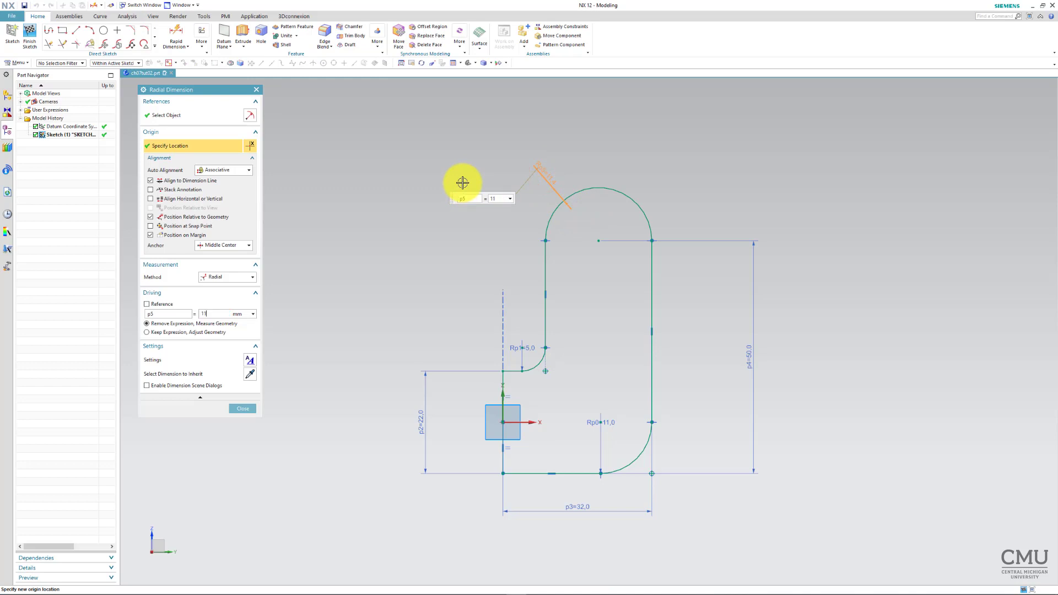
key("Return")
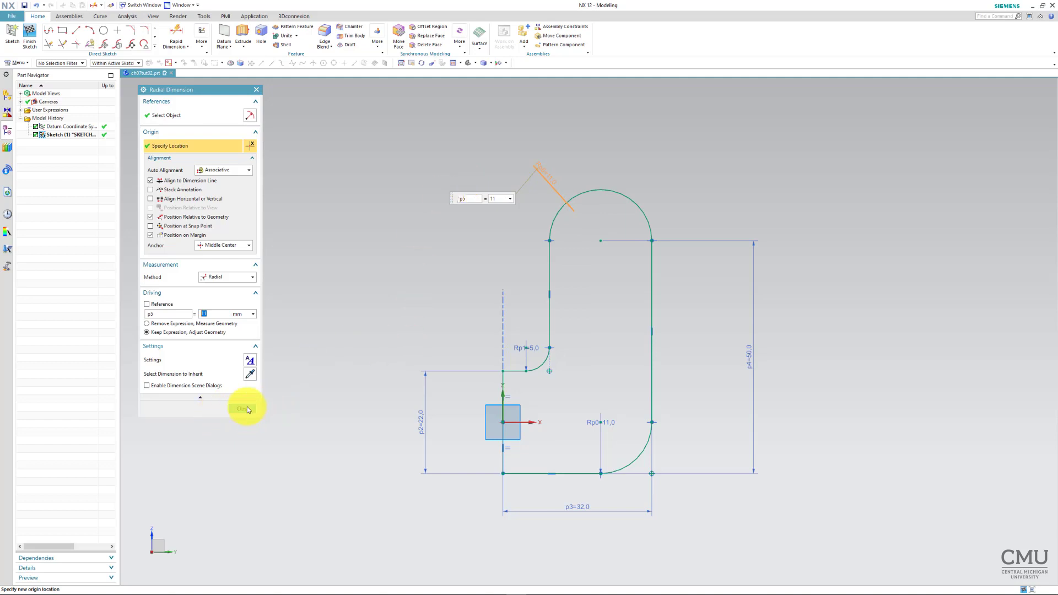
left_click(247, 409)
left_click_drag(518, 348, 506, 319)
left_click_drag(596, 425, 641, 481)
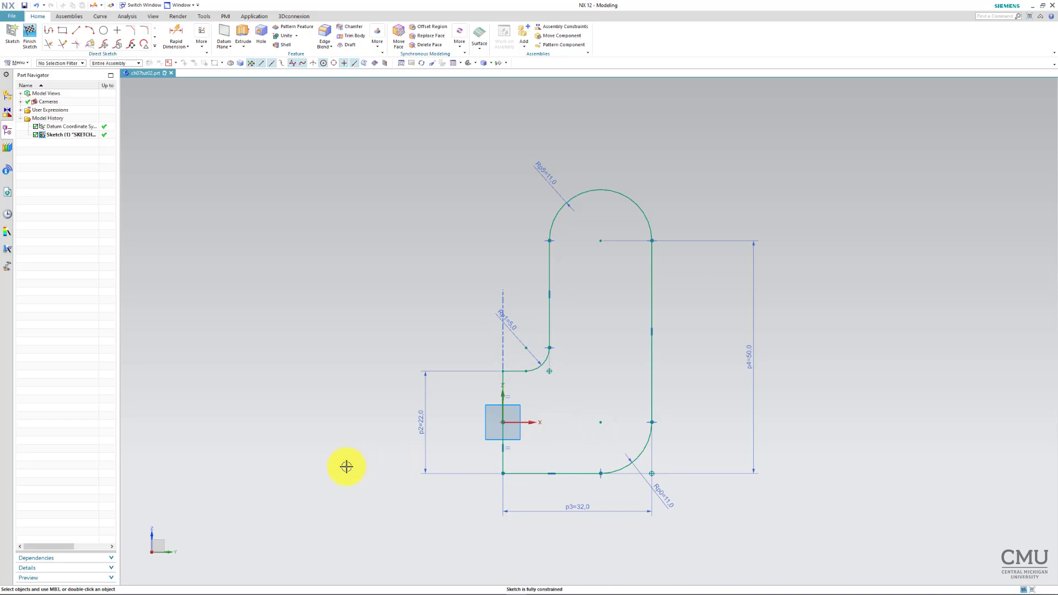
Step: Finish the sketch and extrude the profile Symmetric Value 13/2 mm with Inferred boolean
left_click(30, 36)
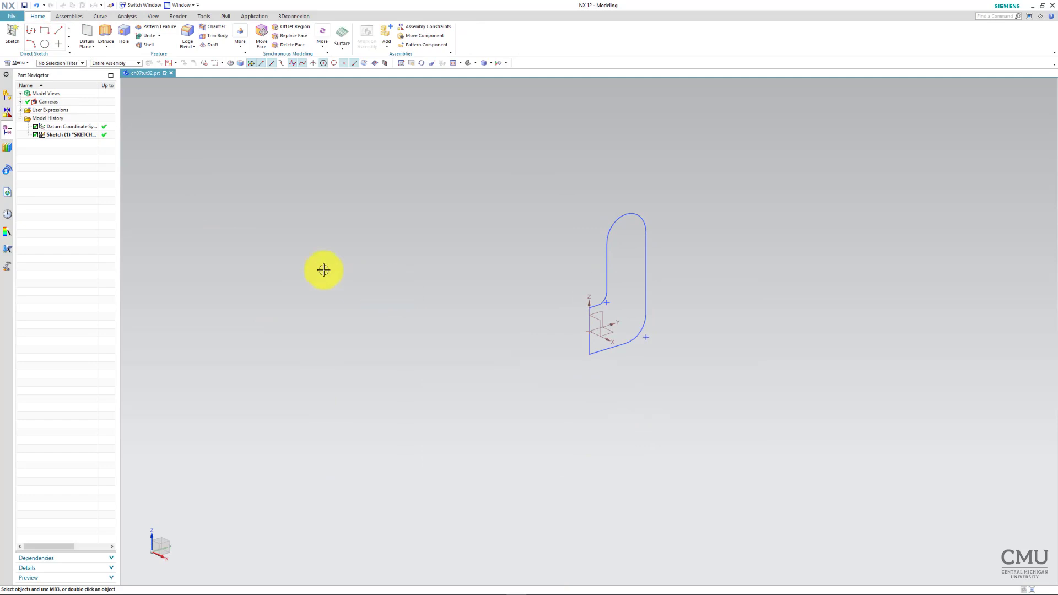
left_click(107, 35)
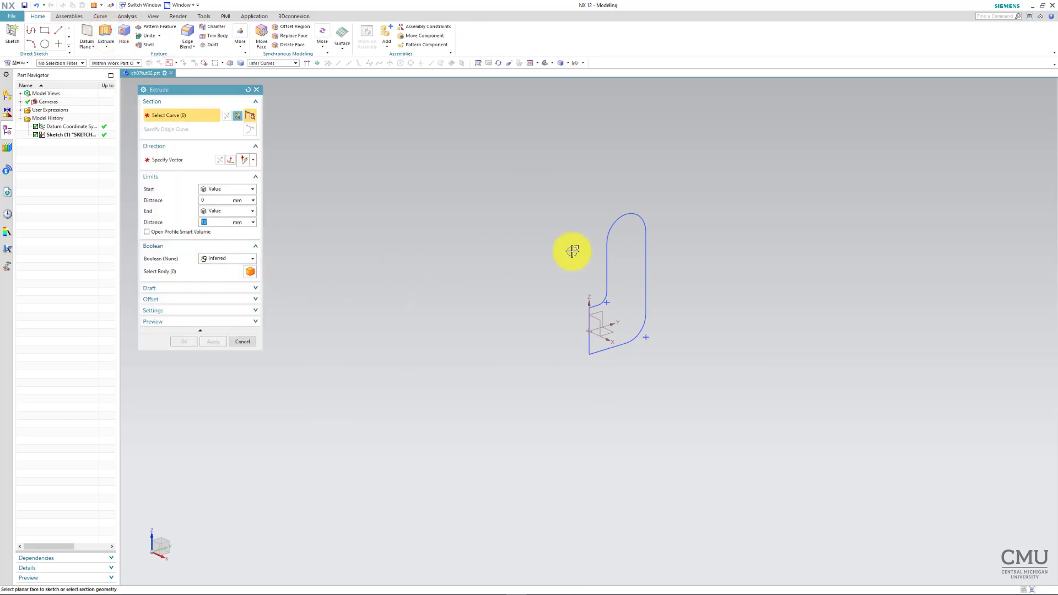
left_click(612, 225)
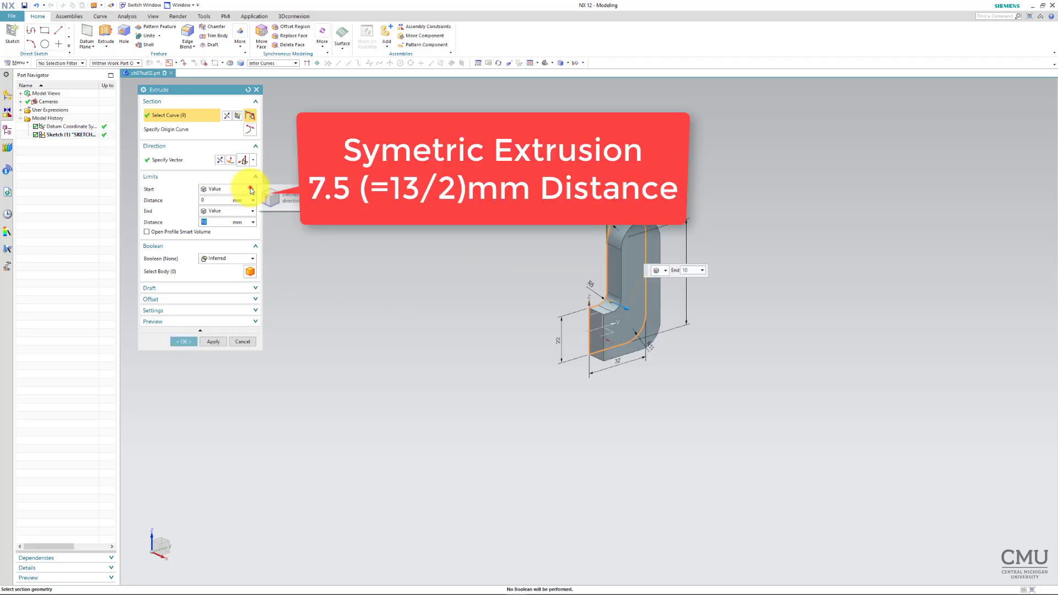
left_click(251, 190)
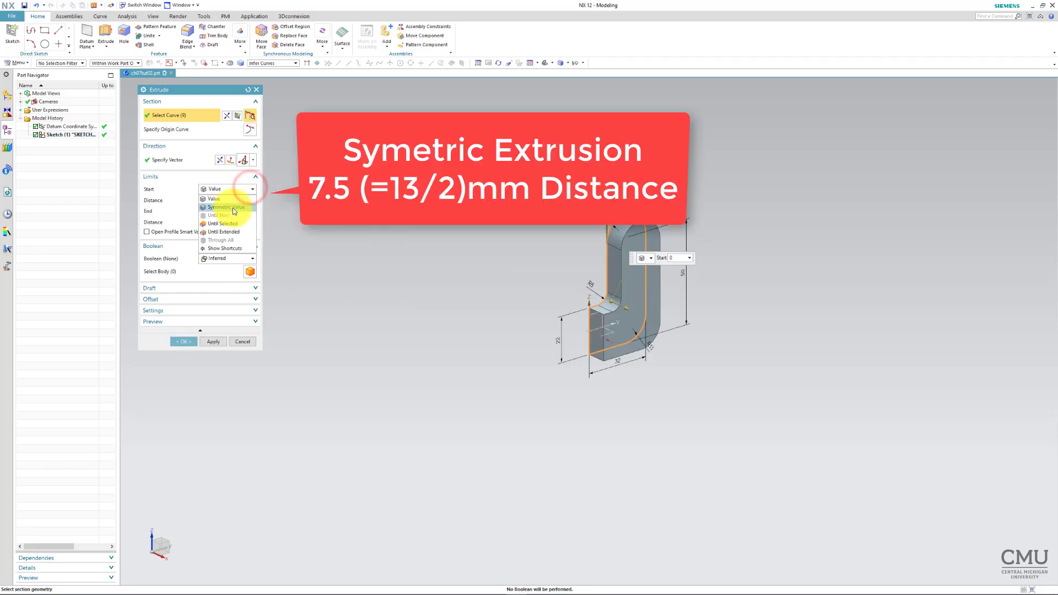
left_click(232, 207)
left_click(220, 201)
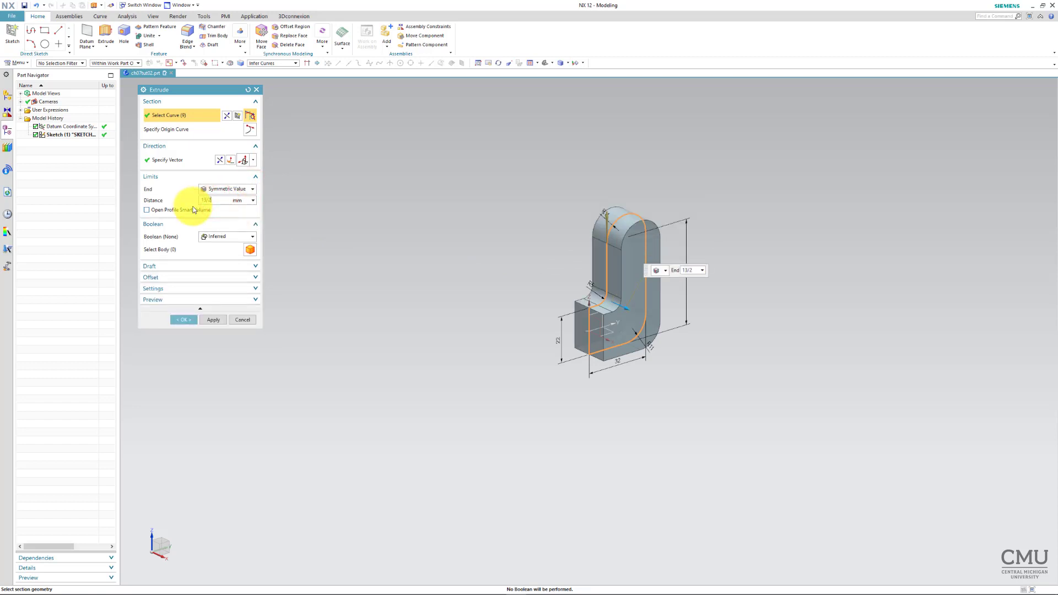
left_click(218, 237)
left_click(218, 279)
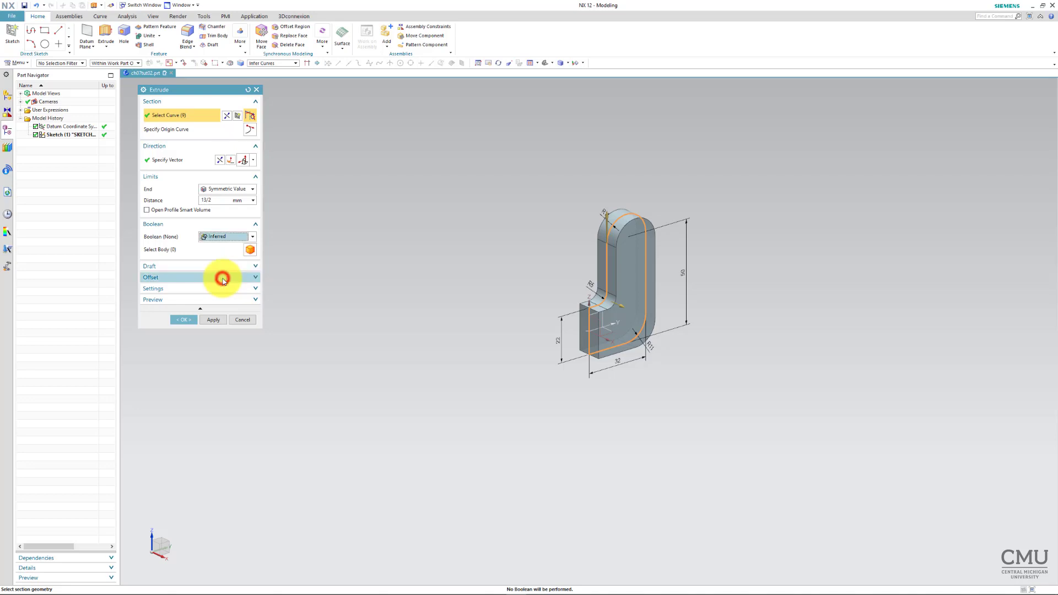
left_click(188, 324)
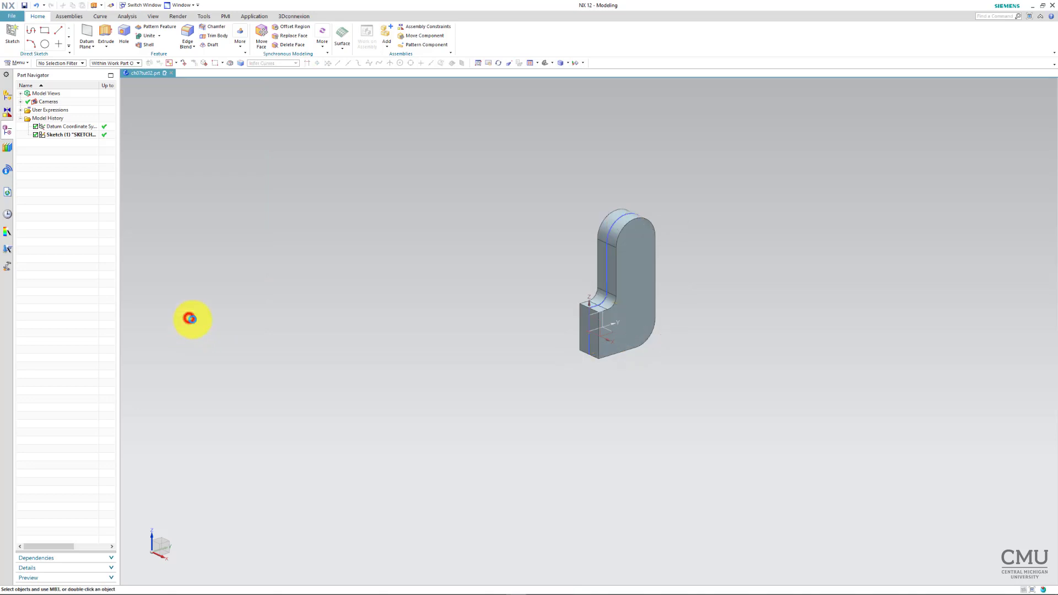
scroll(543, 325, "up", 3)
mouse_move(543, 326)
middle_mouse_down()
mouse_move(832, 324)
mouse_move(559, 359)
middle_mouse_up()
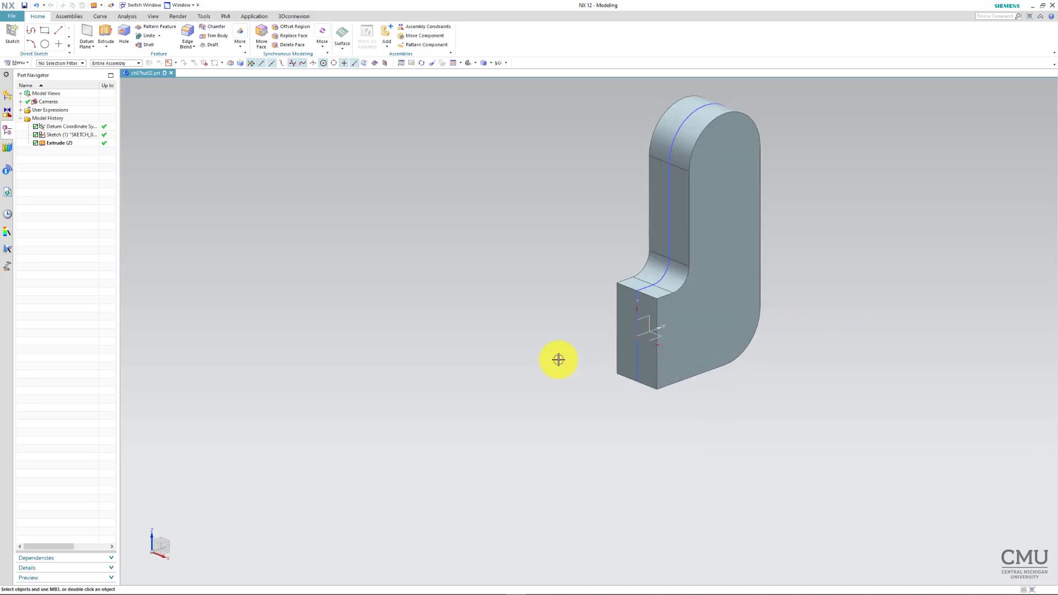
Step: Start a new sketch on the X-Z datum plane
left_click(11, 32)
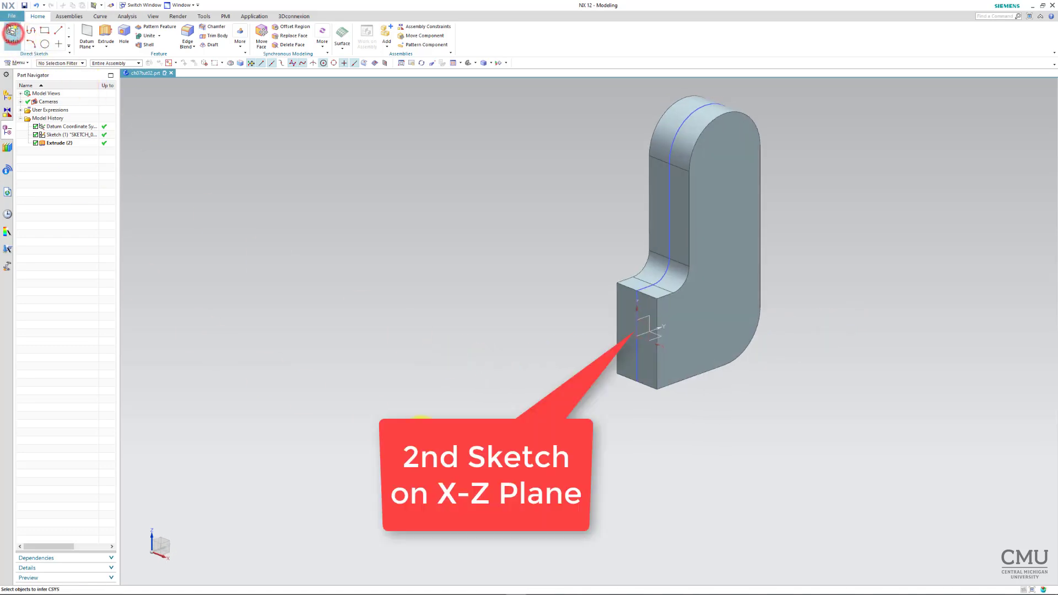
left_click(647, 317)
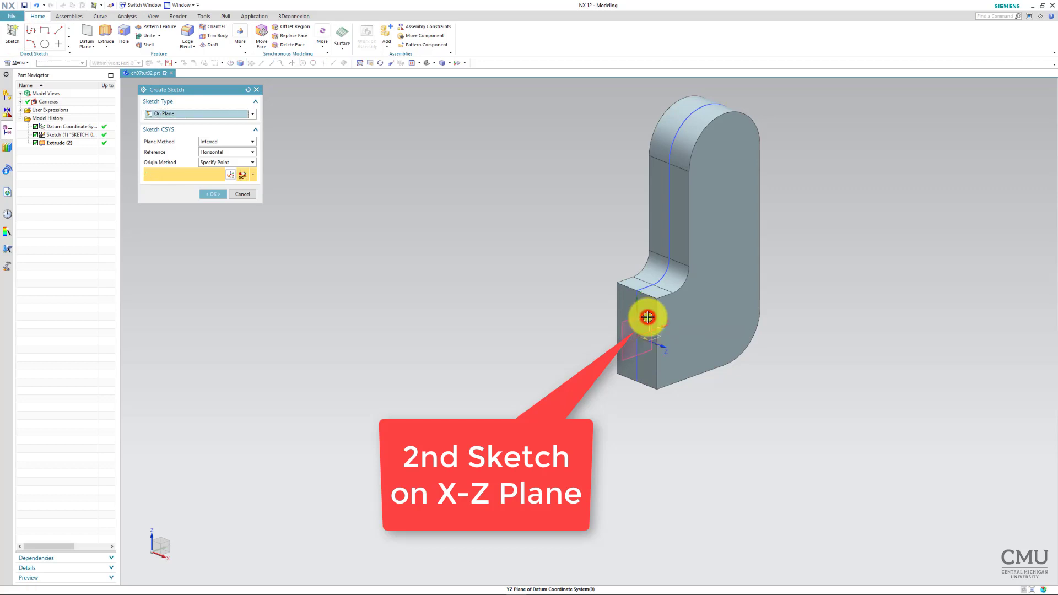
left_click(214, 194)
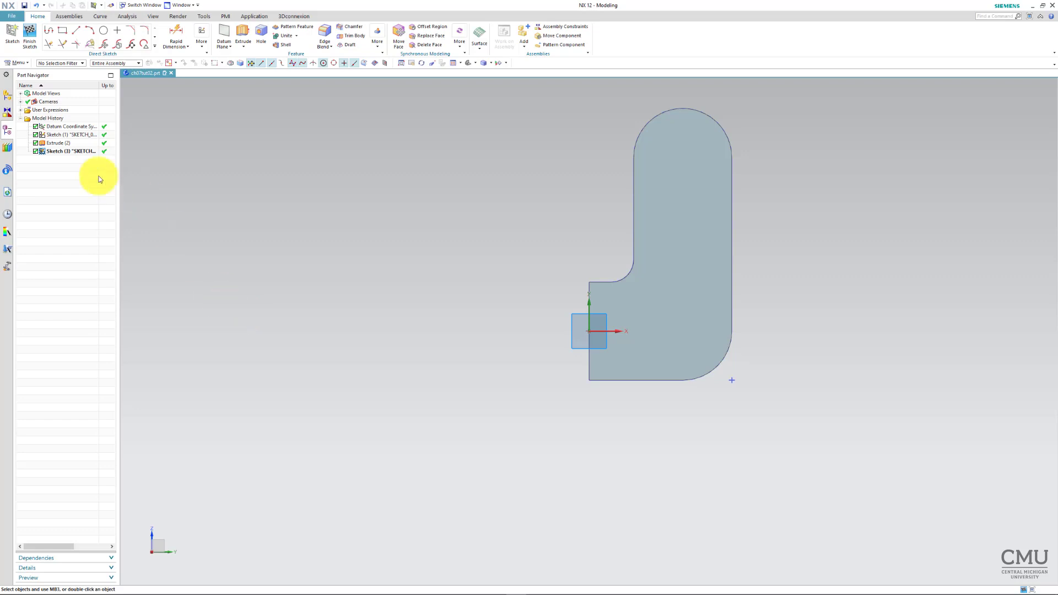
Step: Draw a two-point rectangle, width 24.5, over the bracket's upper rounded arm
left_click(63, 32)
left_click(150, 112)
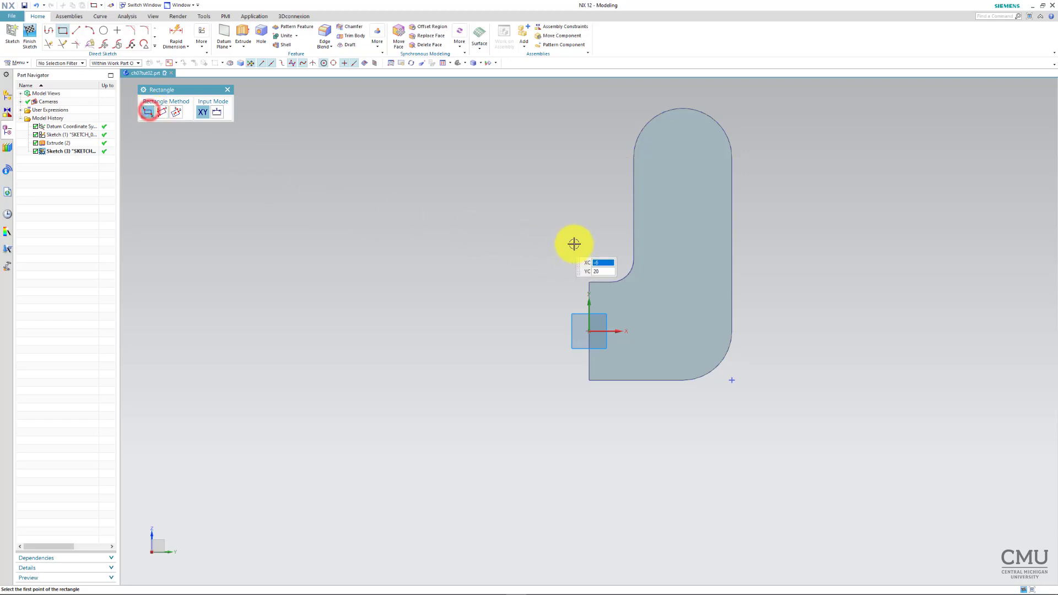
left_click(633, 249)
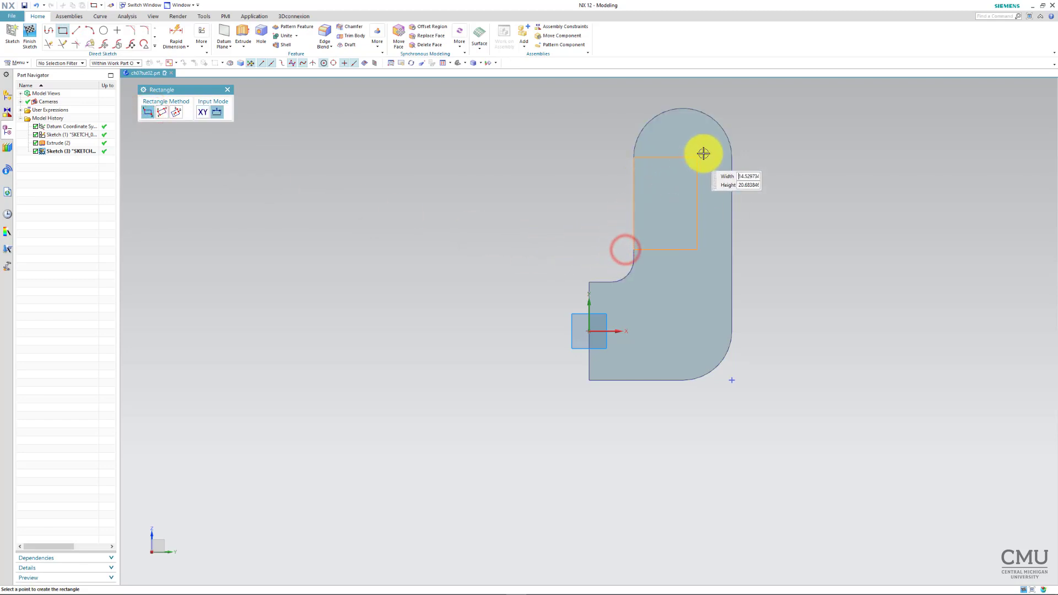
type("24.5")
left_click(744, 102)
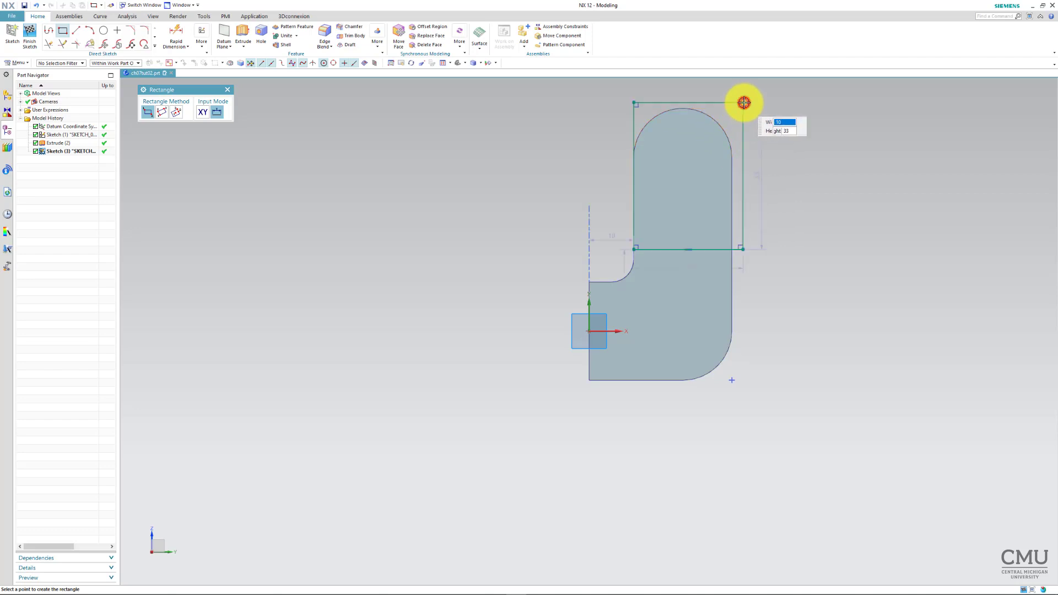
left_click(230, 89)
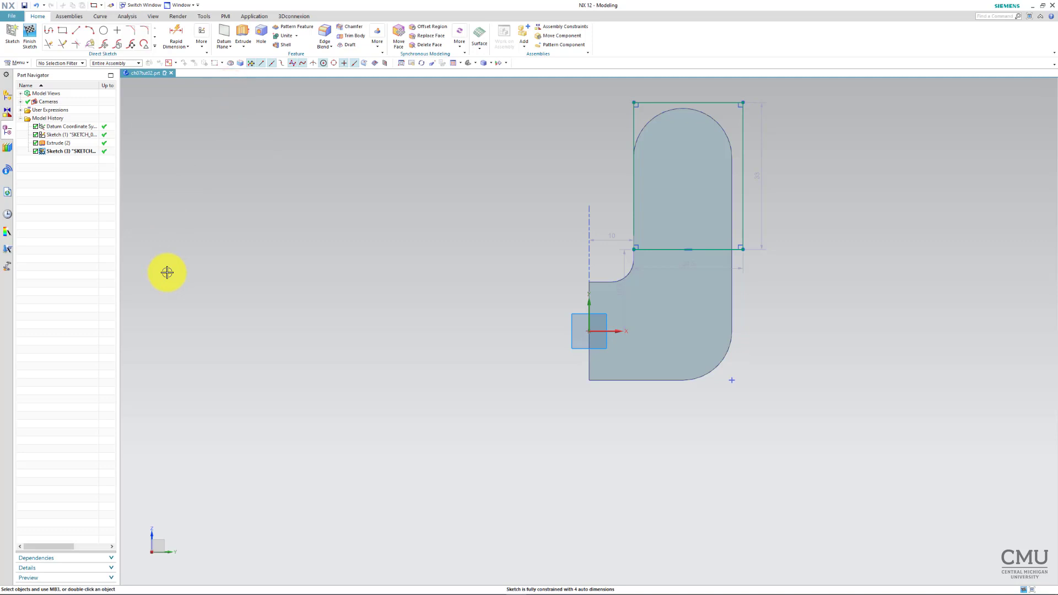
Step: Dimension the rectangle's bottom edge 30 mm above the bracket base
left_click(178, 32)
left_click(665, 249)
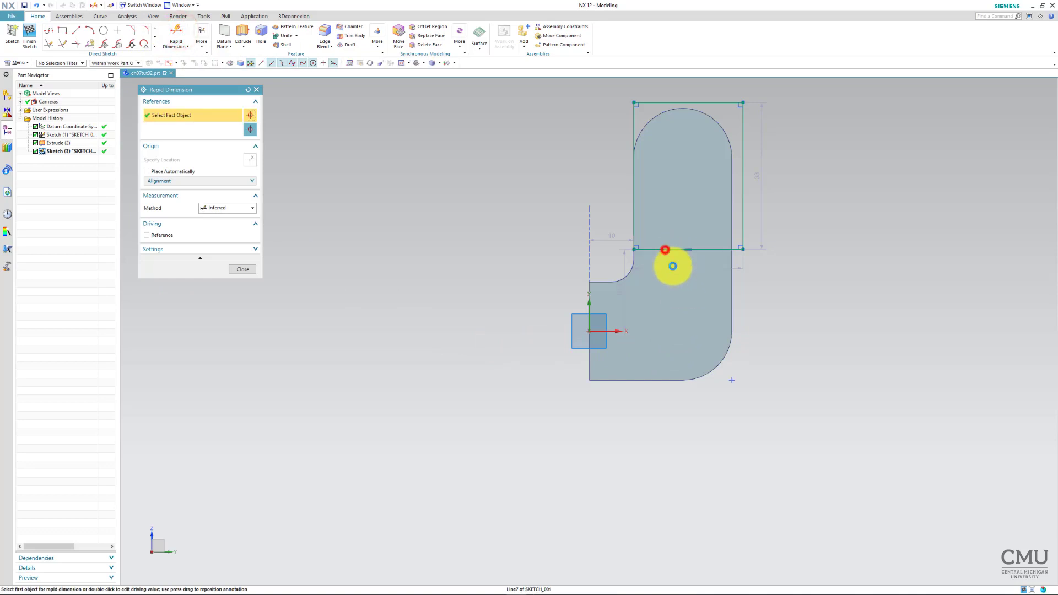
left_click(510, 325)
type("30")
key("Return")
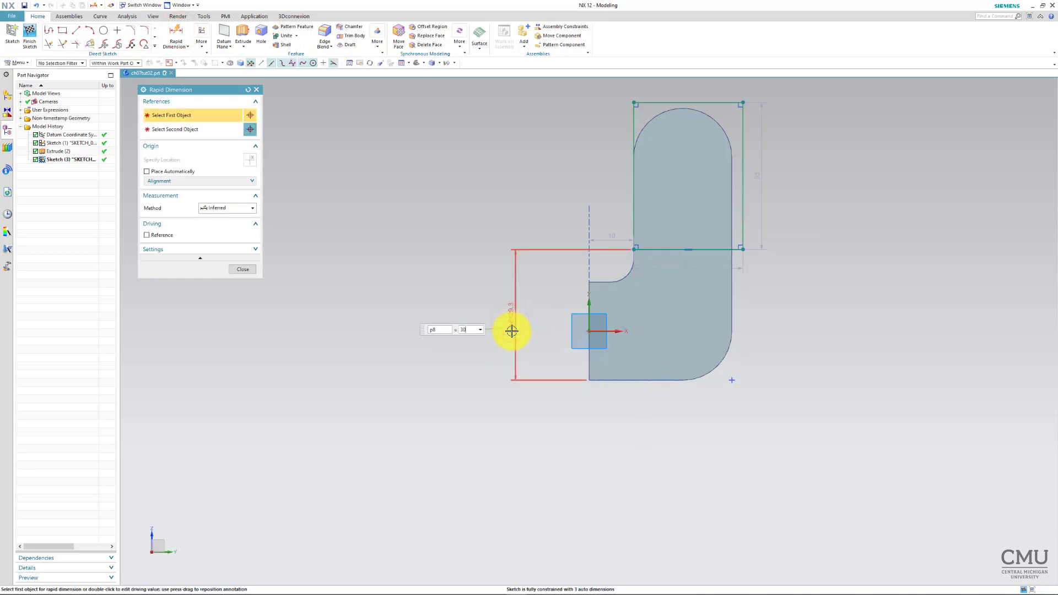
left_click(253, 269)
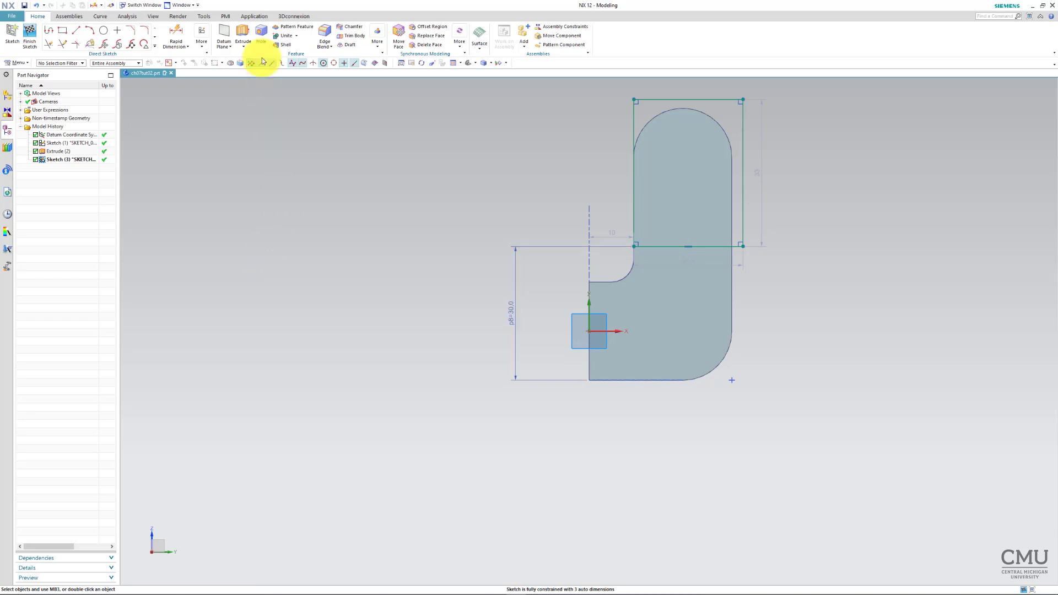
left_click(202, 42)
Step: Constrain the rectangle's left and right sides parallel/collinear to the bracket arm's model edges
left_click(217, 65)
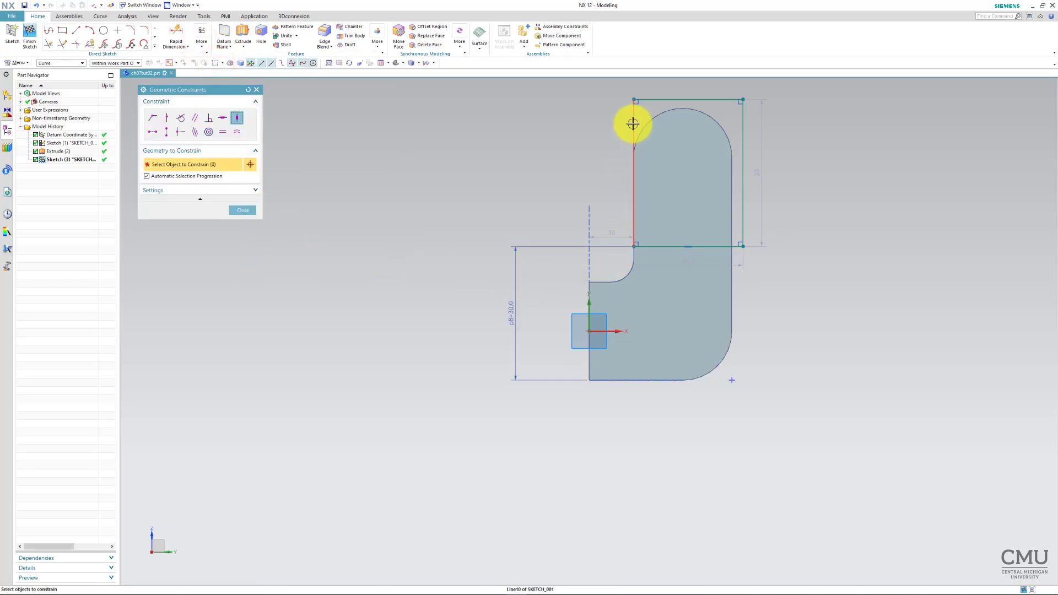
middle_click_drag(514, 181, 669, 252)
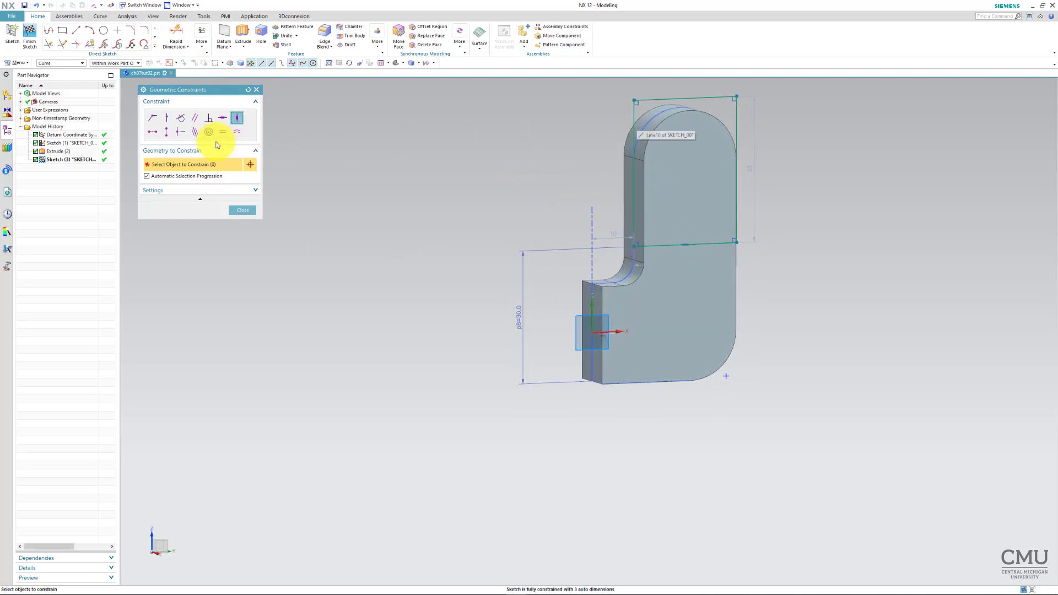
left_click(194, 131)
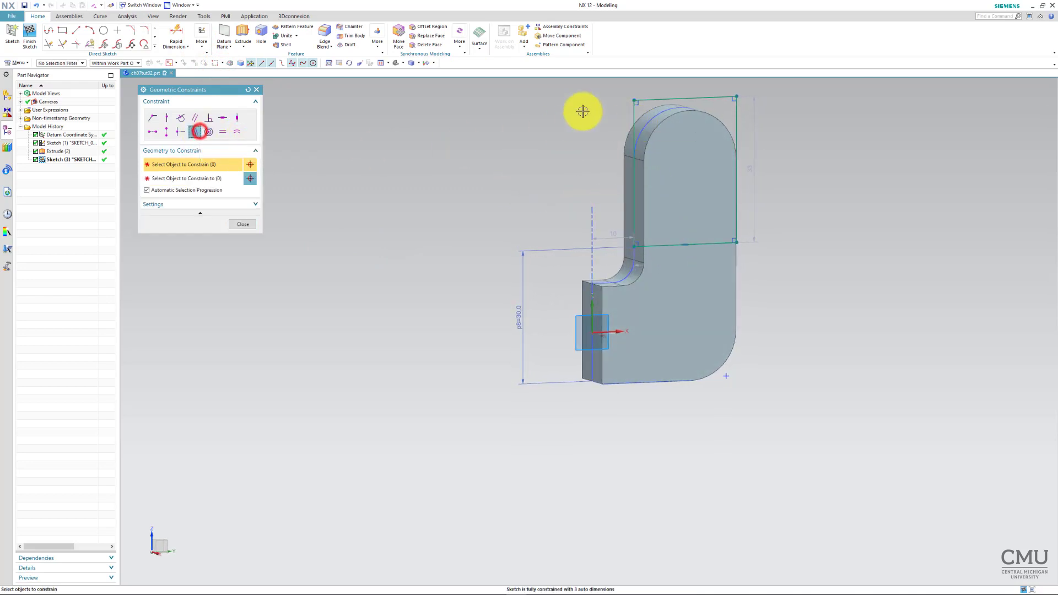
left_click(632, 122)
left_click(645, 187)
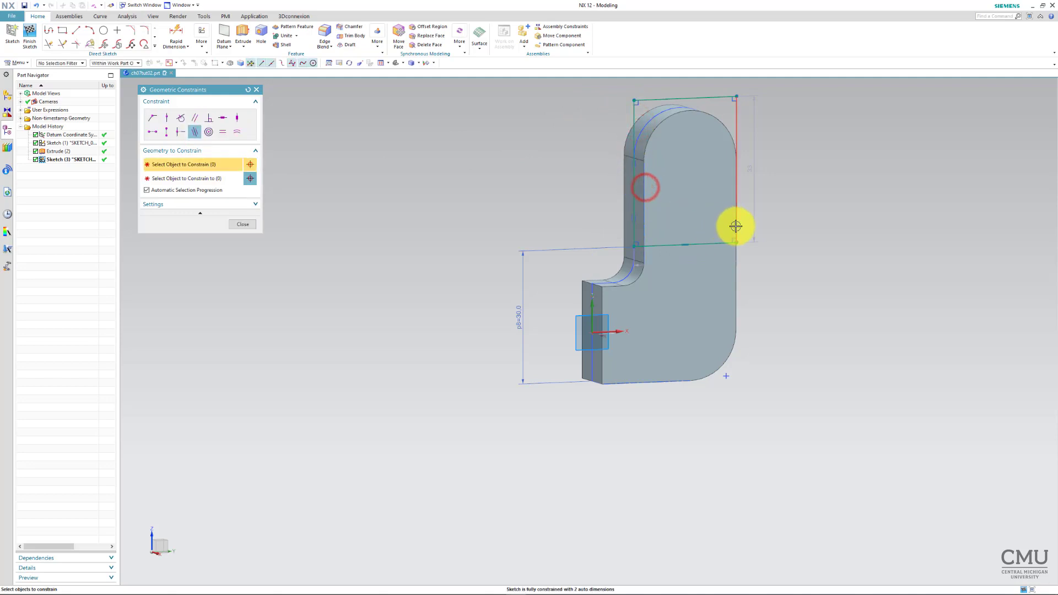
mouse_move(791, 312)
middle_mouse_down()
mouse_move(594, 340)
mouse_move(515, 336)
middle_mouse_up()
left_click(743, 142)
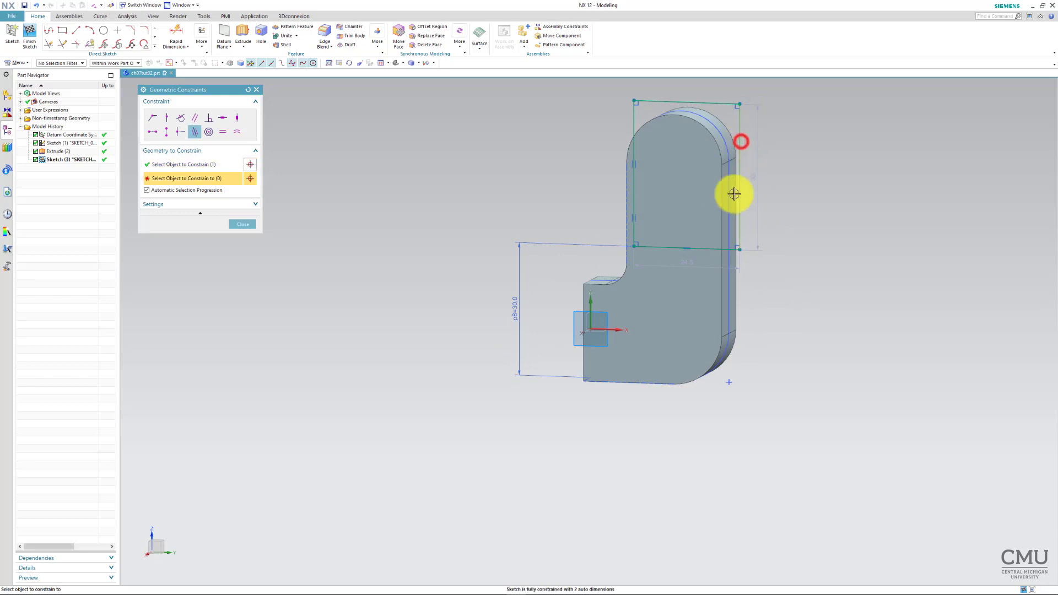
left_click(721, 187)
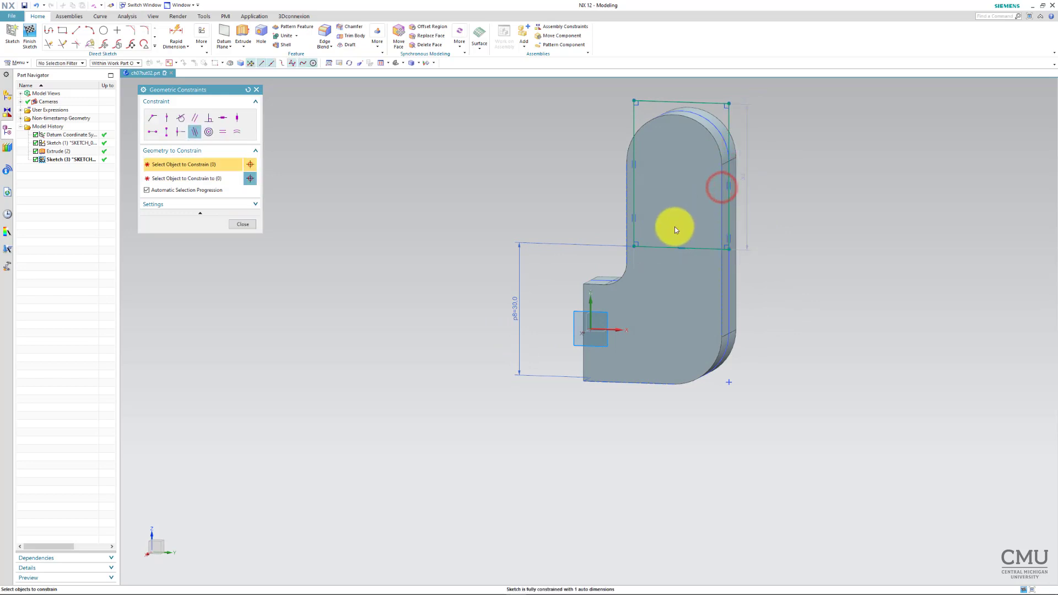
middle_click_drag(425, 265, 525, 209)
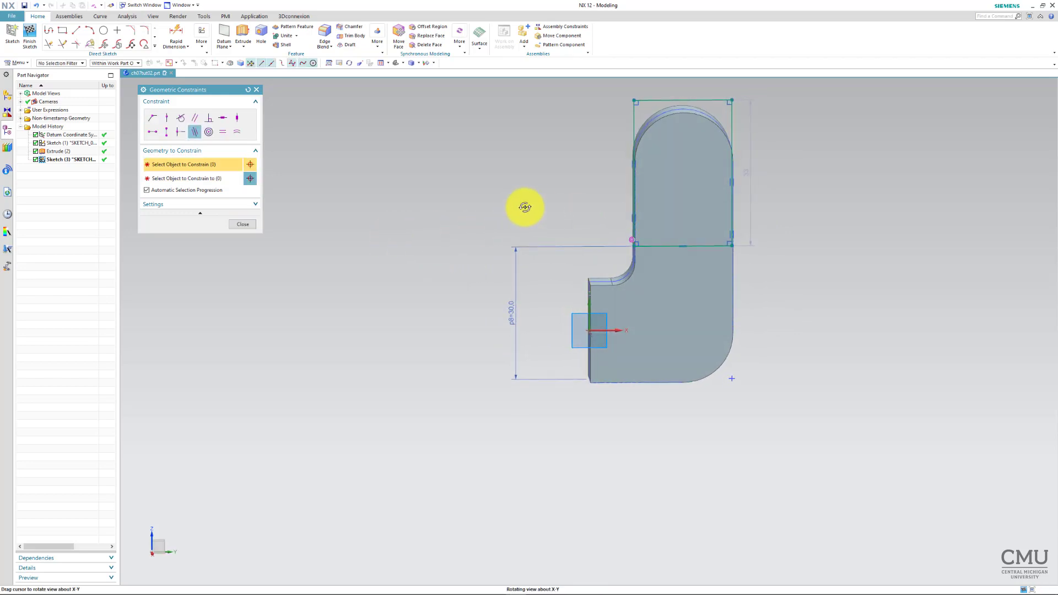
Step: Make the rectangle's top line tangent to the arc, fully constraining the sketch
left_click(180, 117)
left_click(662, 100)
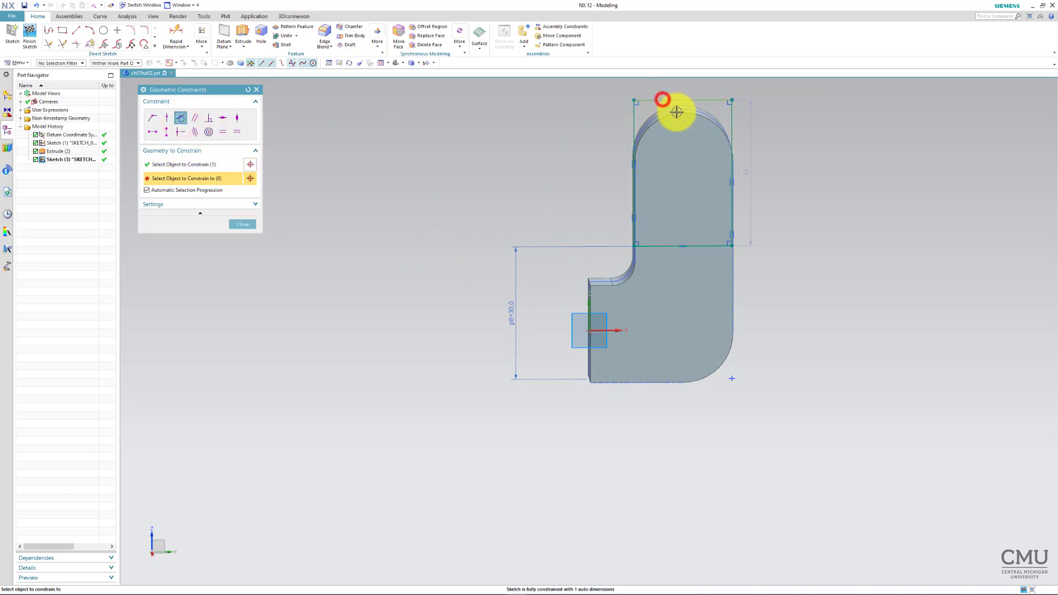
left_click(682, 114)
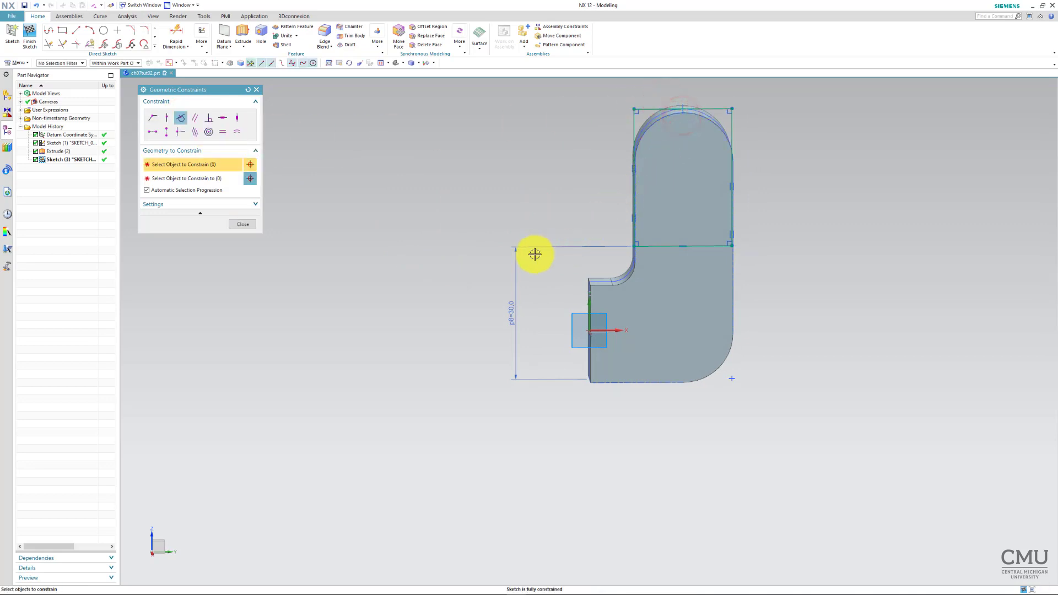
left_click(242, 227)
Step: Refit the view and finish Sketch (3), returning to the bracket model
right_click(326, 195)
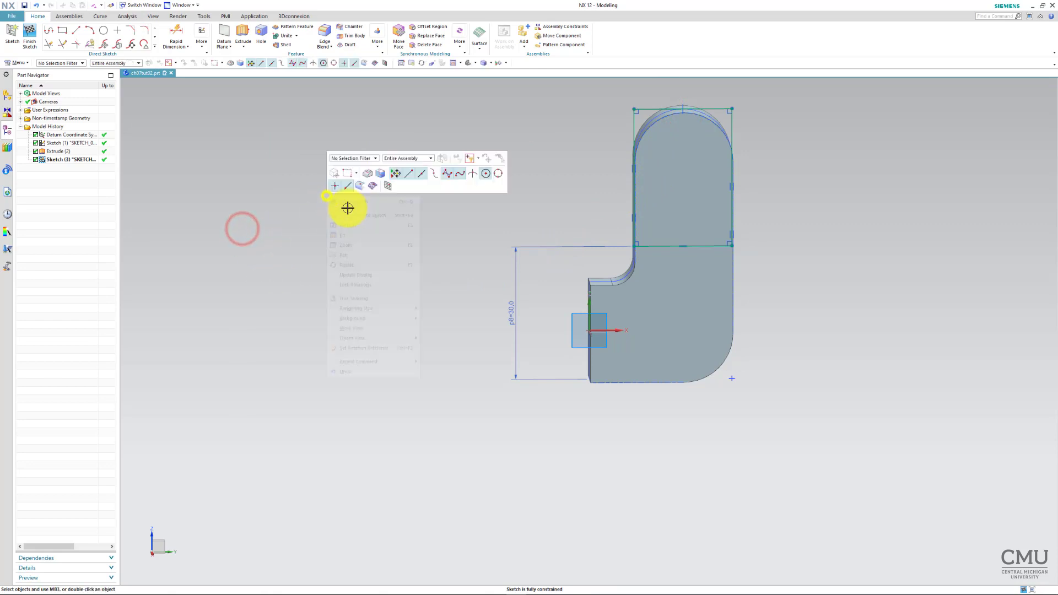
left_click(355, 233)
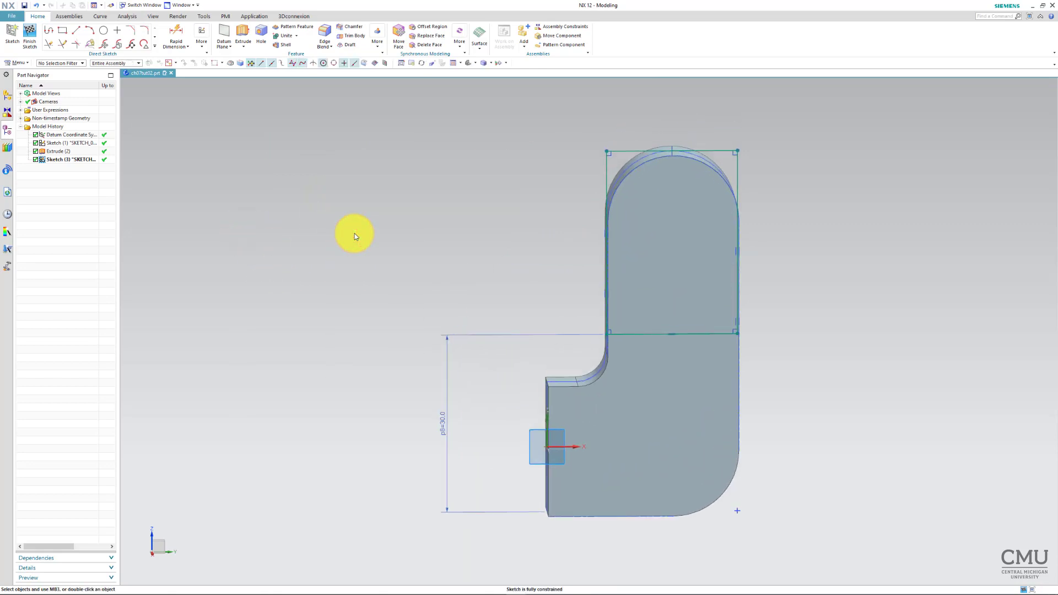
right_click(334, 191)
left_click(359, 215)
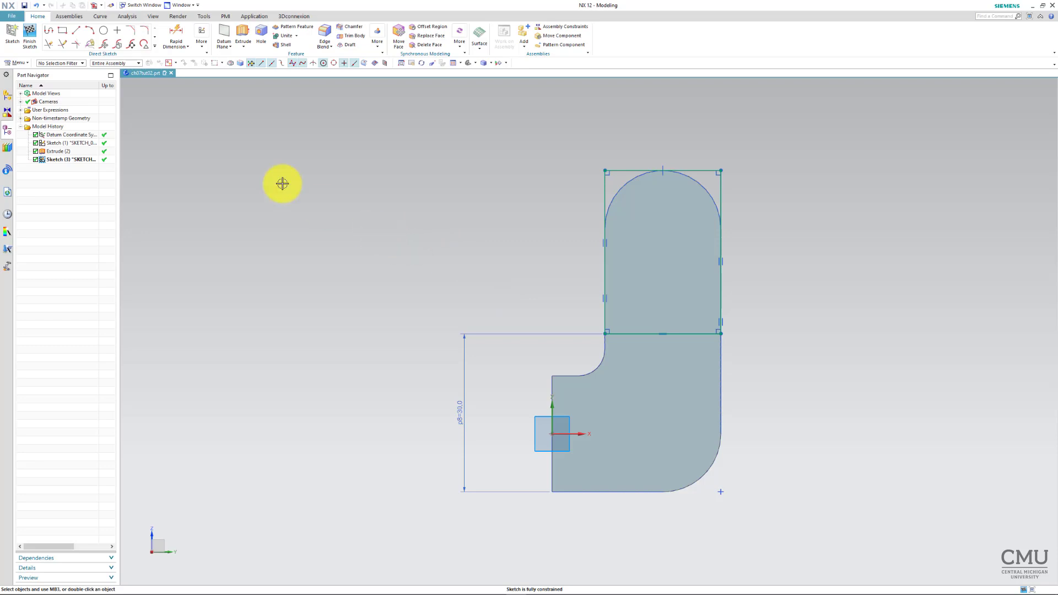
left_click(30, 36)
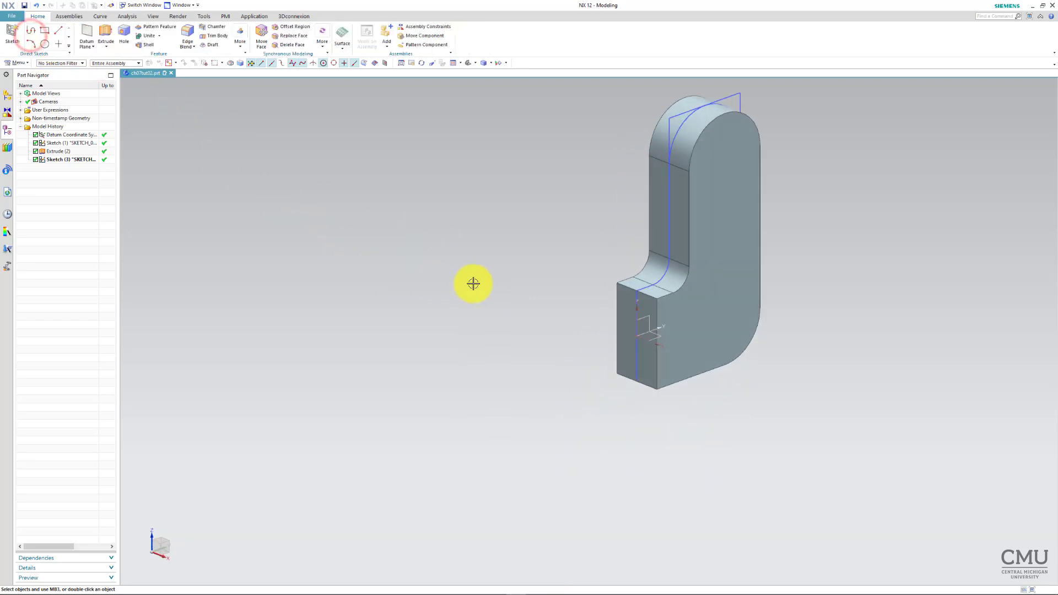
Step: Extrude the rectangle symmetrically by 5/2 mm with Boolean Subtract on the bracket body
left_click(105, 32)
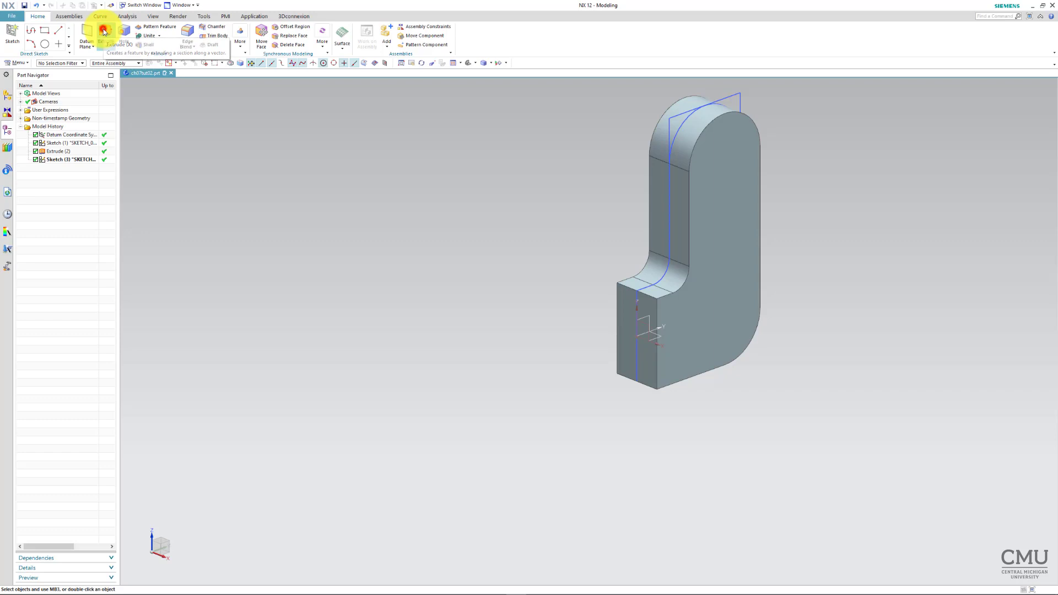
left_click(688, 112)
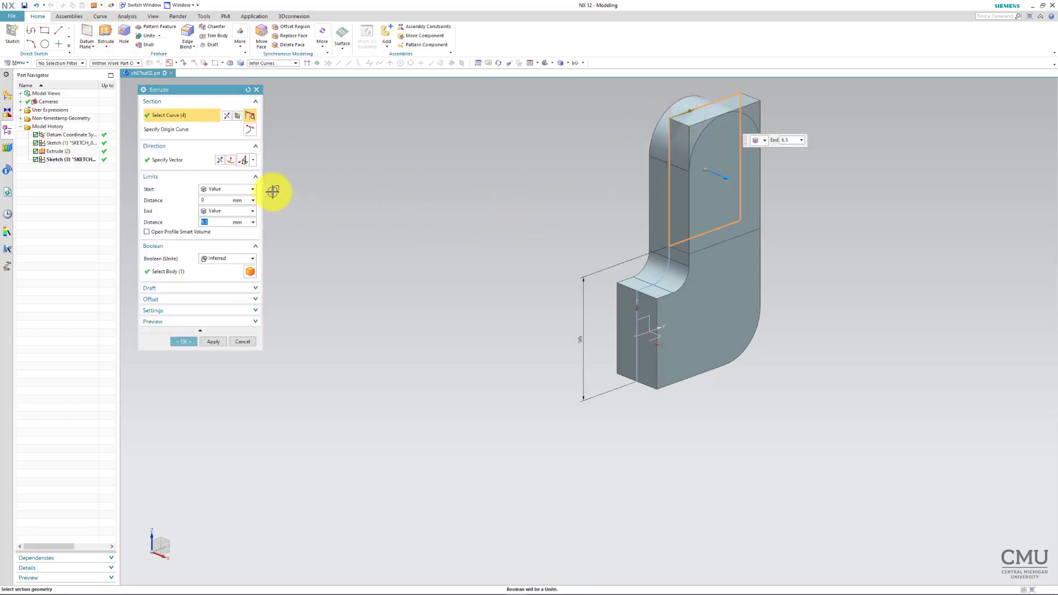
left_click(226, 189)
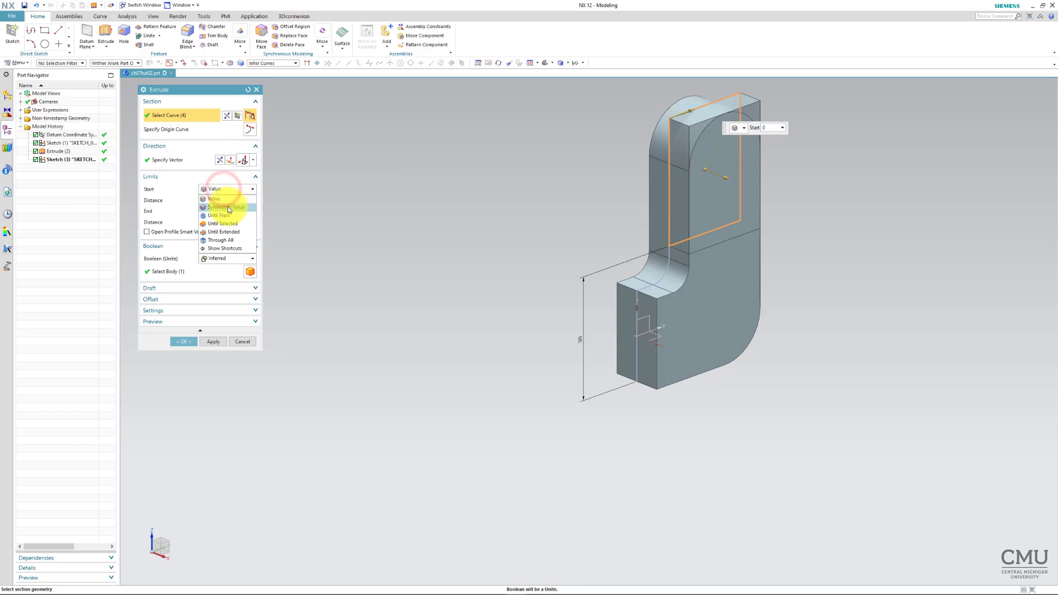
left_click(227, 206)
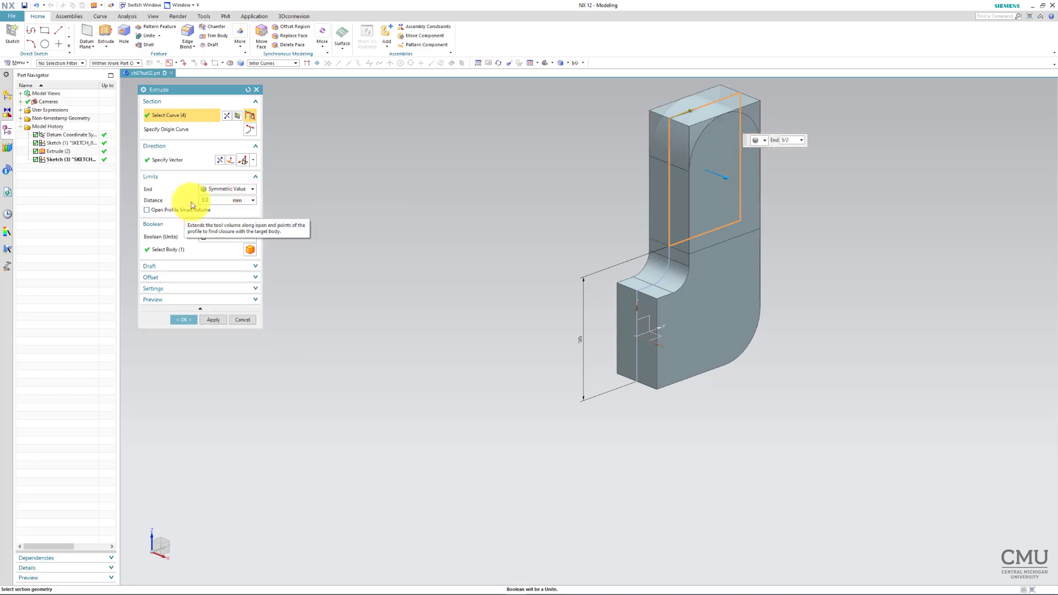
type("5/2")
left_click(211, 235)
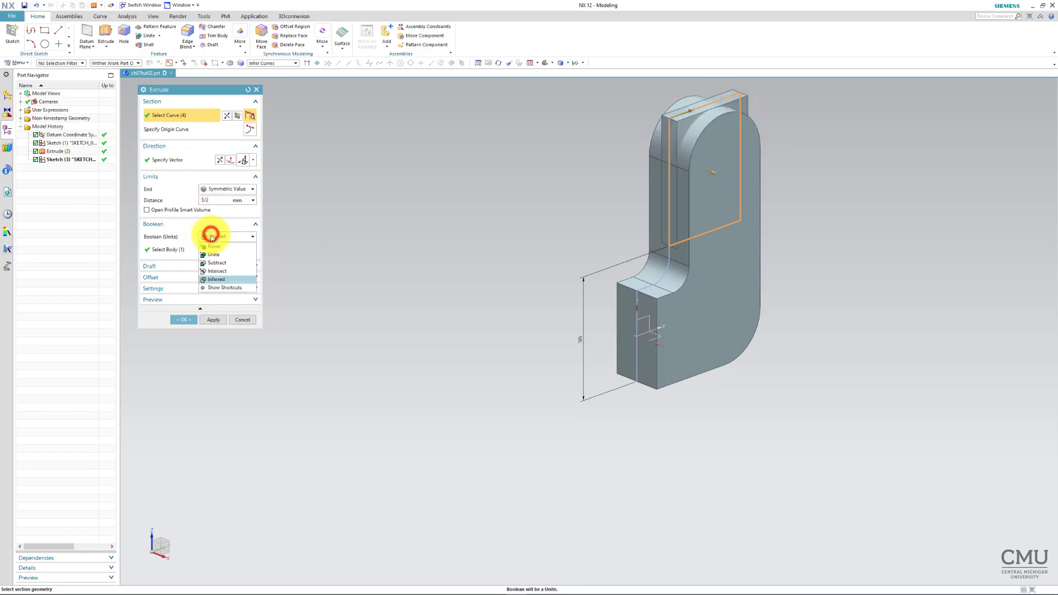
left_click(223, 264)
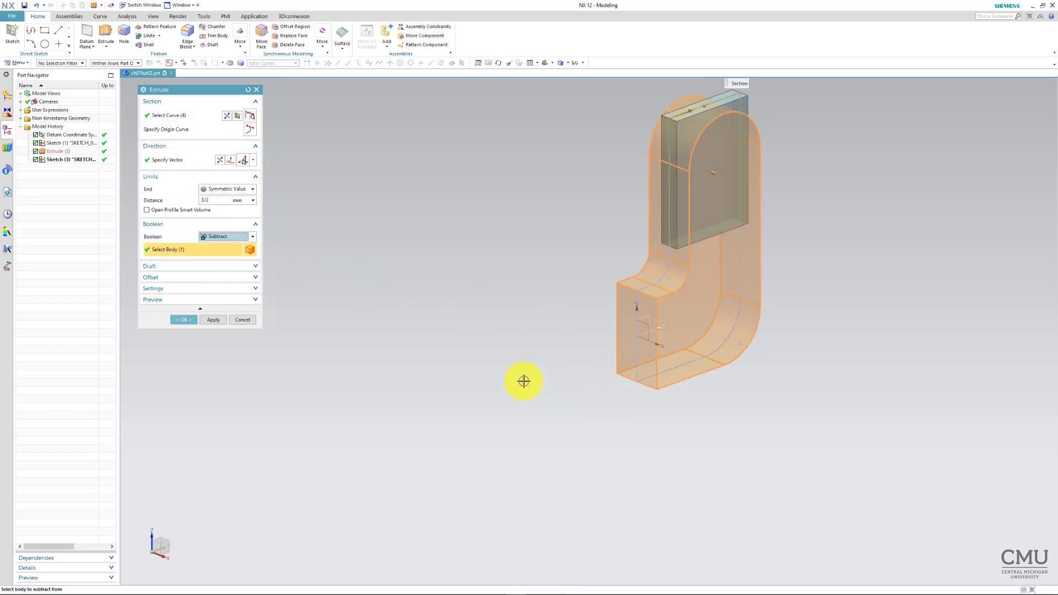
middle_click_drag(523, 380, 547, 369)
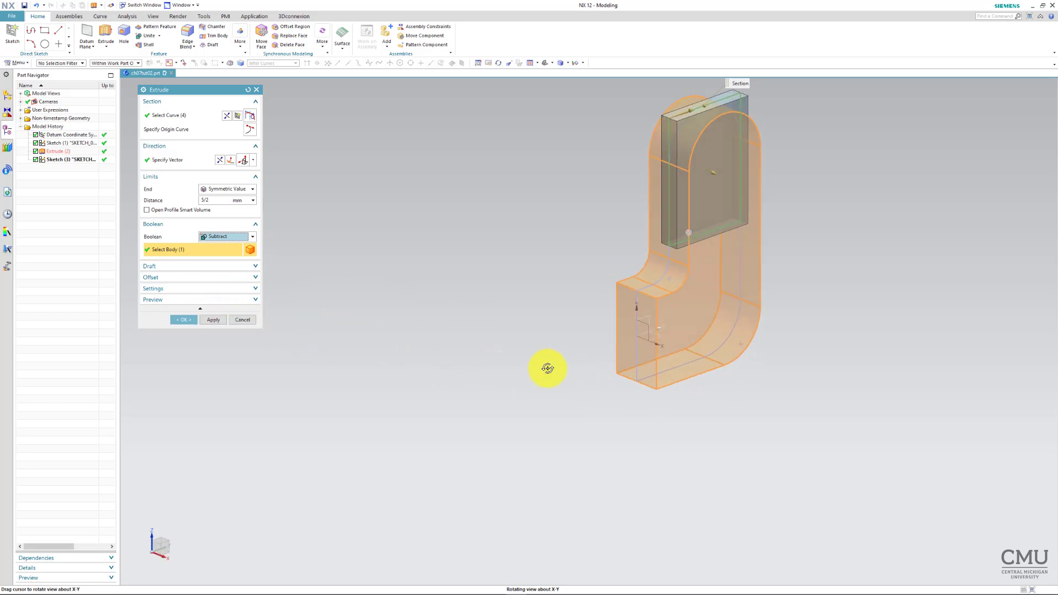
Step: Confirm the slot cut, then place a new sketch on the base block's front face
left_click(189, 319)
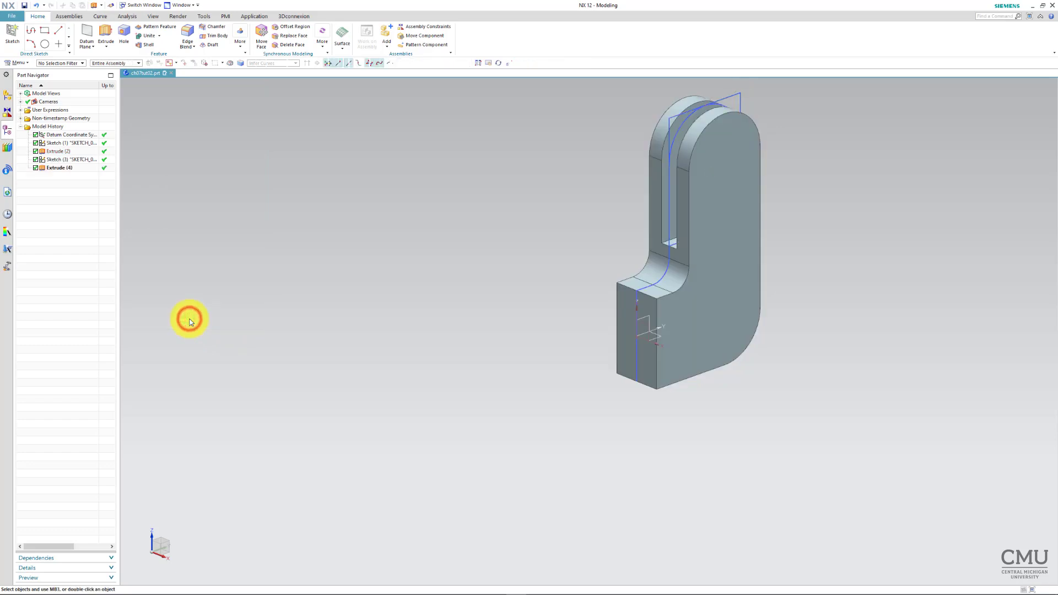
mouse_move(397, 345)
middle_mouse_down()
mouse_move(785, 360)
mouse_move(631, 379)
mouse_move(428, 366)
middle_mouse_up()
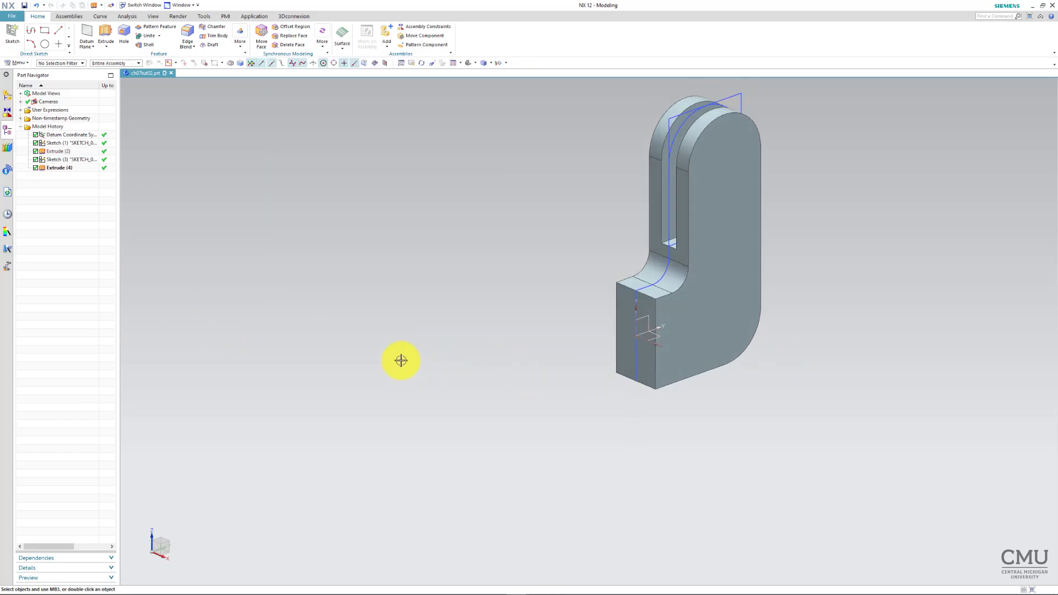
left_click(15, 35)
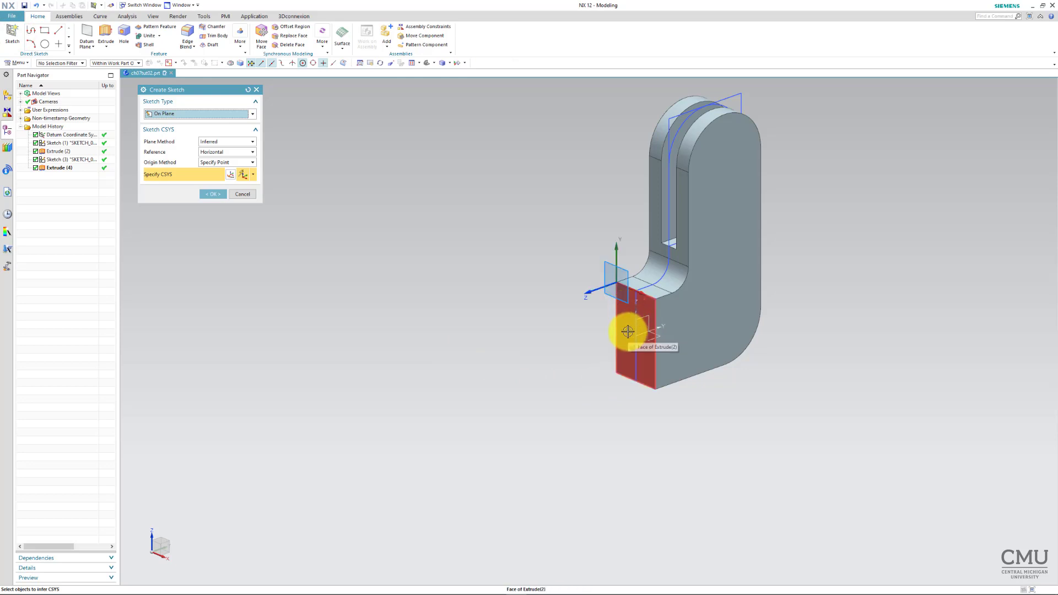
left_click(628, 331)
left_click(217, 195)
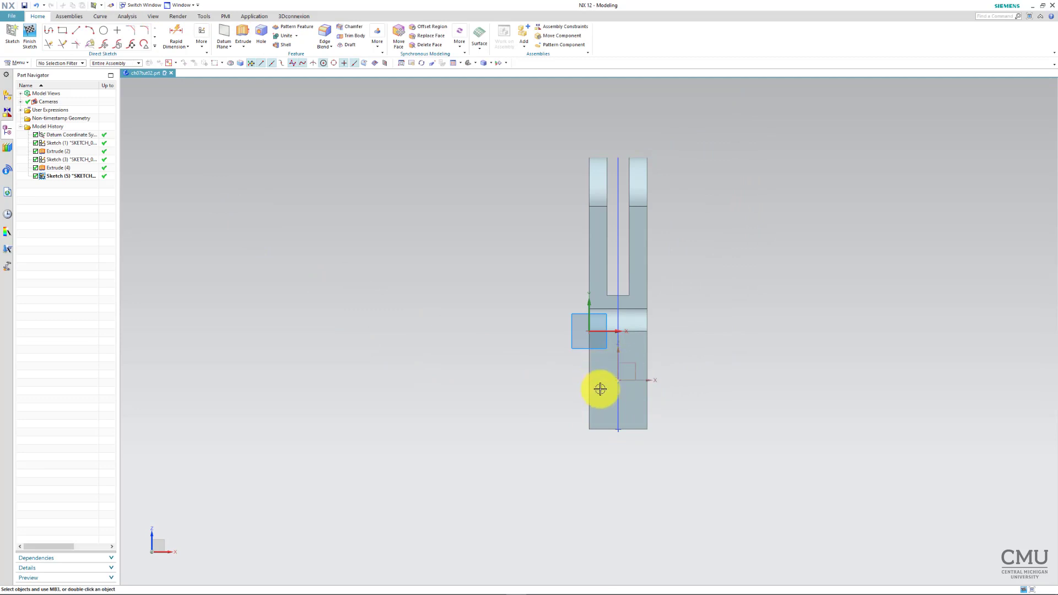
Step: Draw a circle centred on the datum origin and place its diameter dimension
left_click(104, 31)
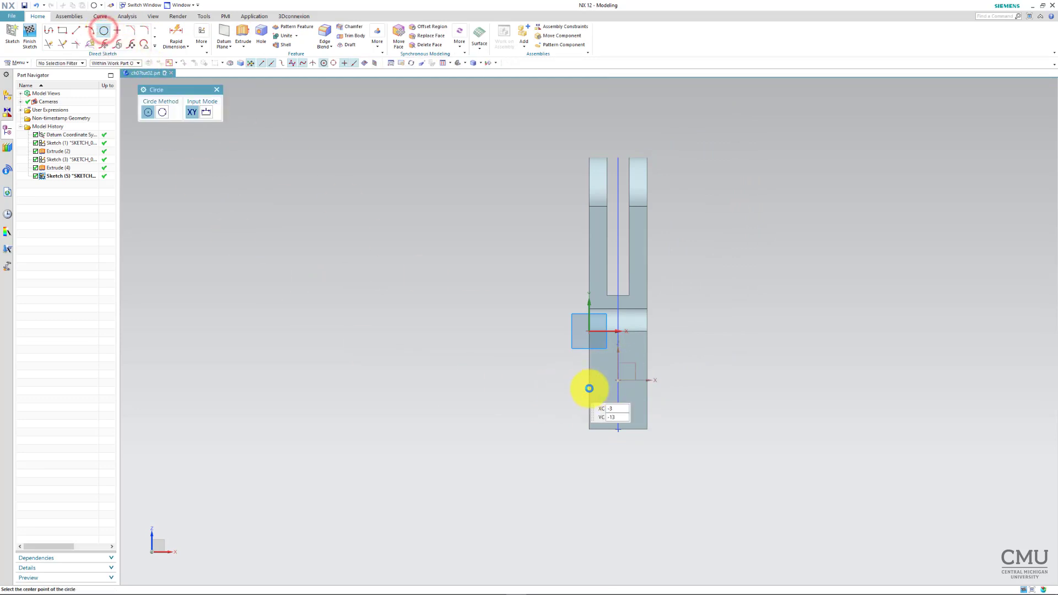
left_click(618, 381)
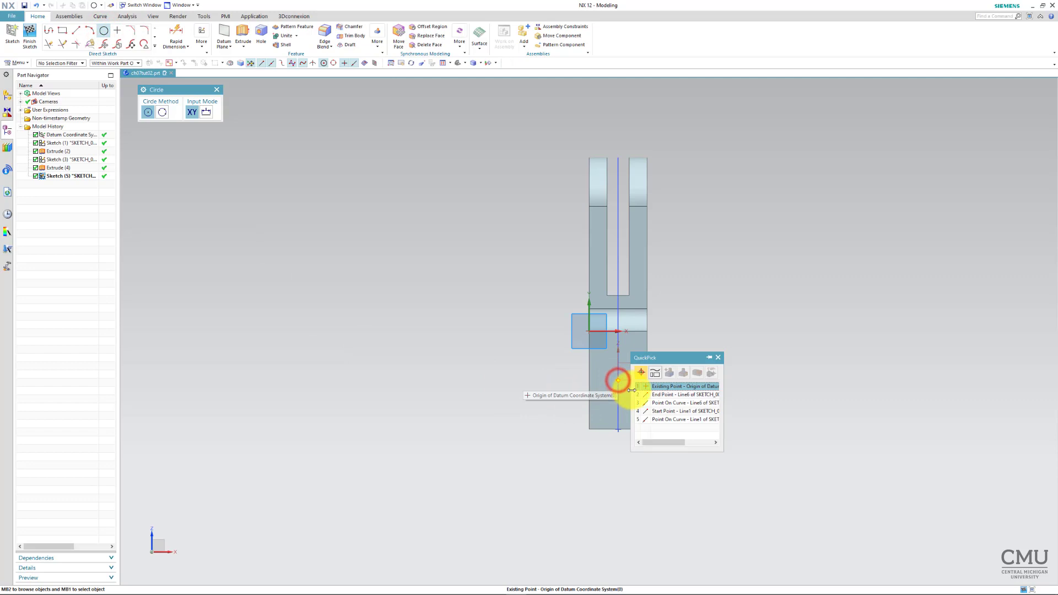
left_click(660, 388)
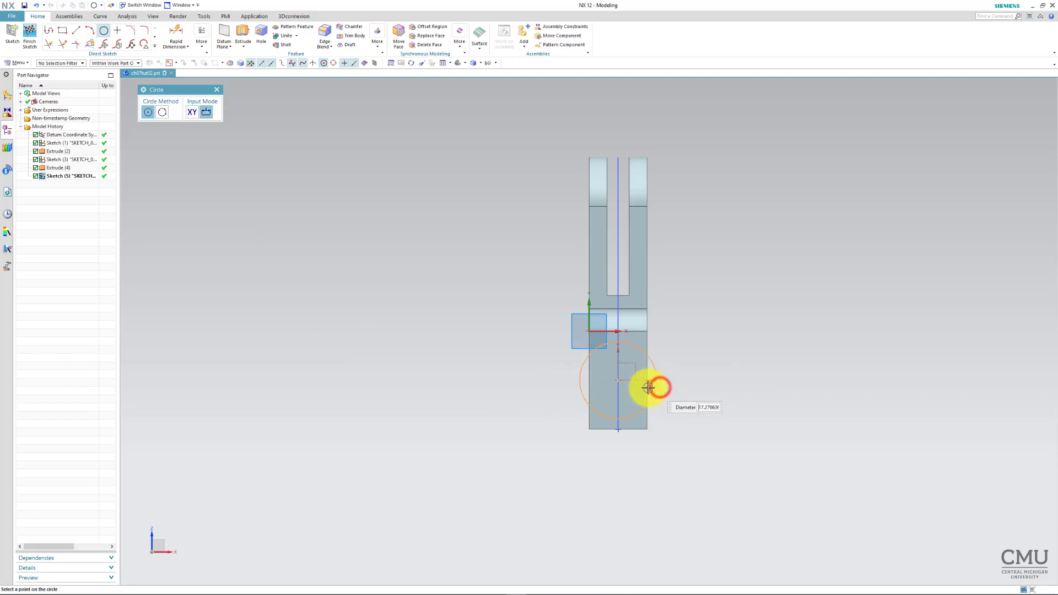
left_click(597, 391)
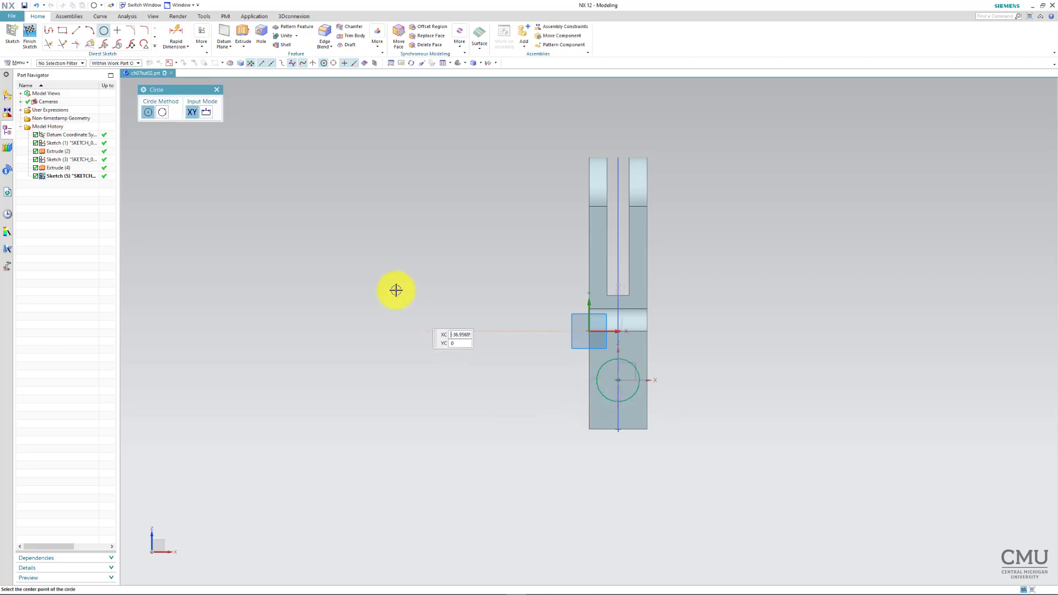
left_click(217, 89)
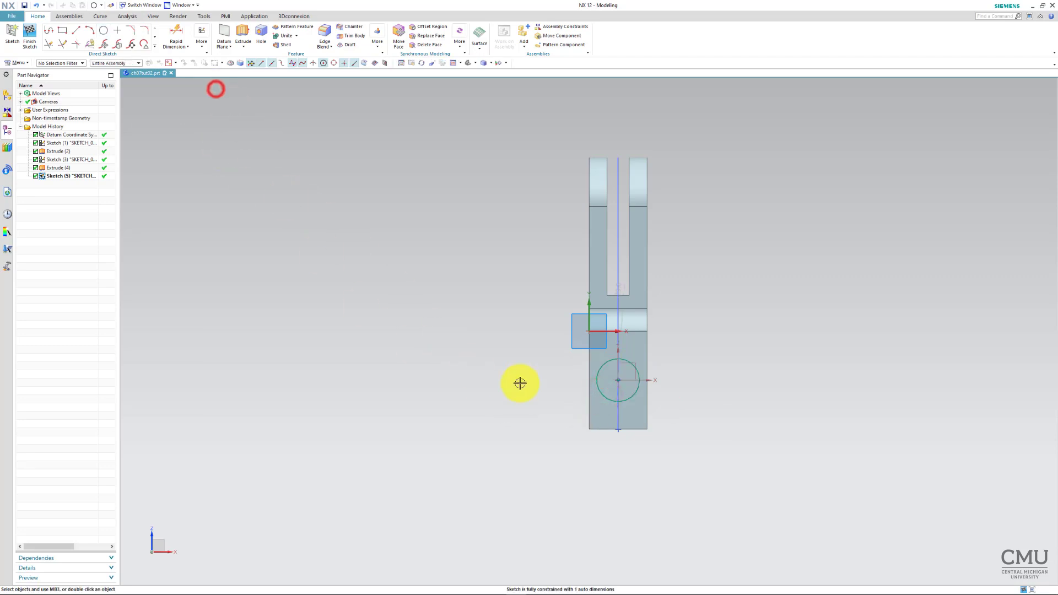
left_click(617, 289)
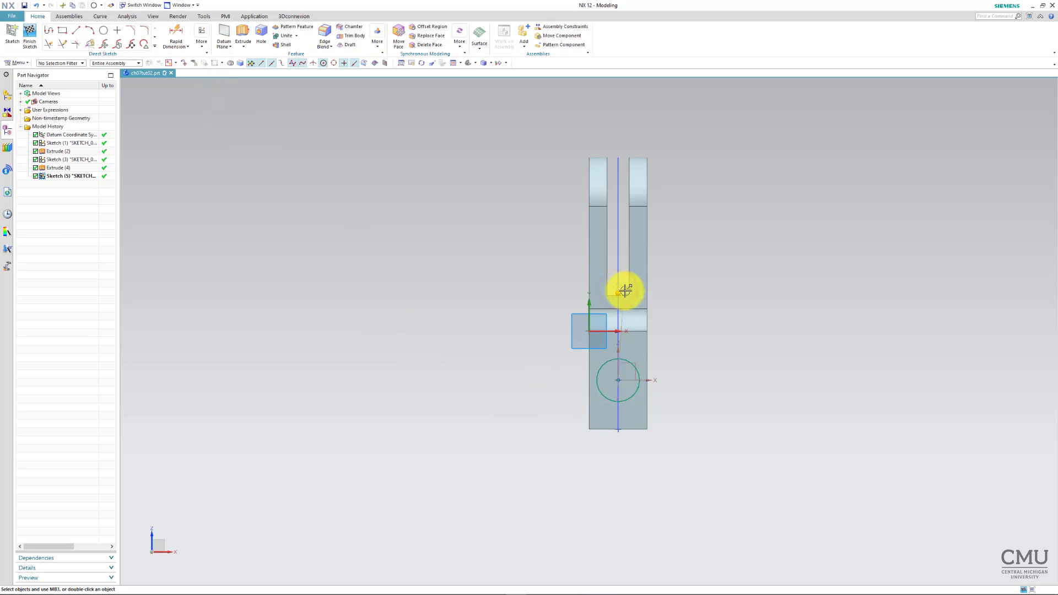
left_click(622, 287)
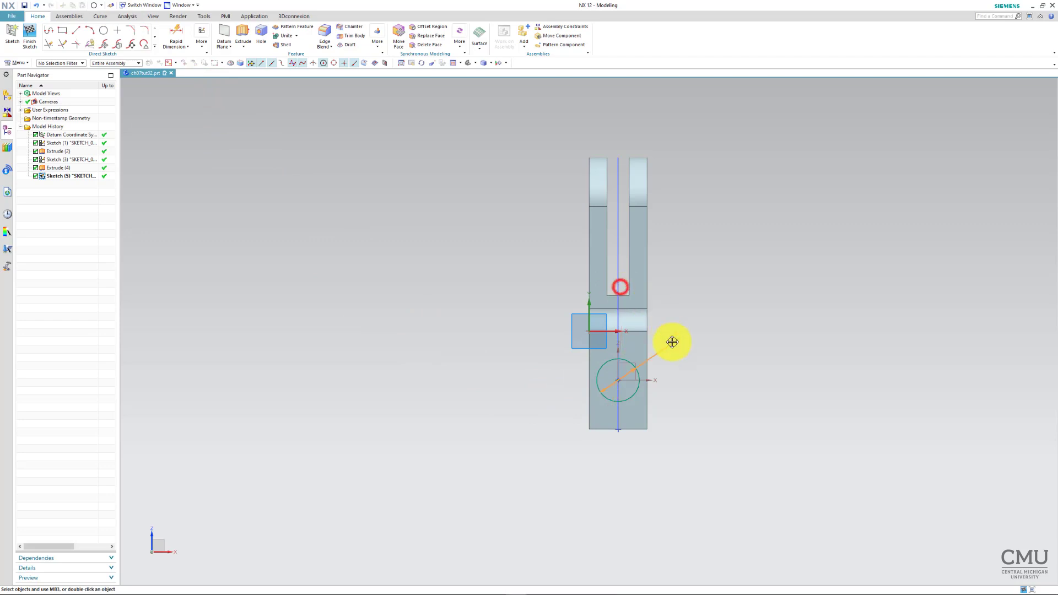
left_click(542, 413)
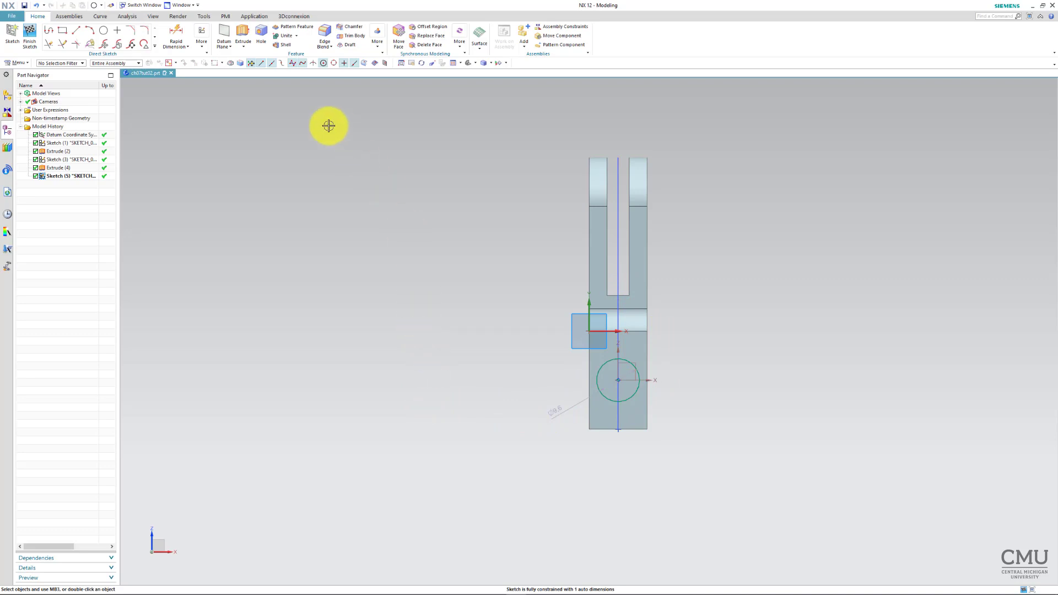
Step: Make the circle tangent to the base's side edges using Geometric Constraints
left_click(199, 45)
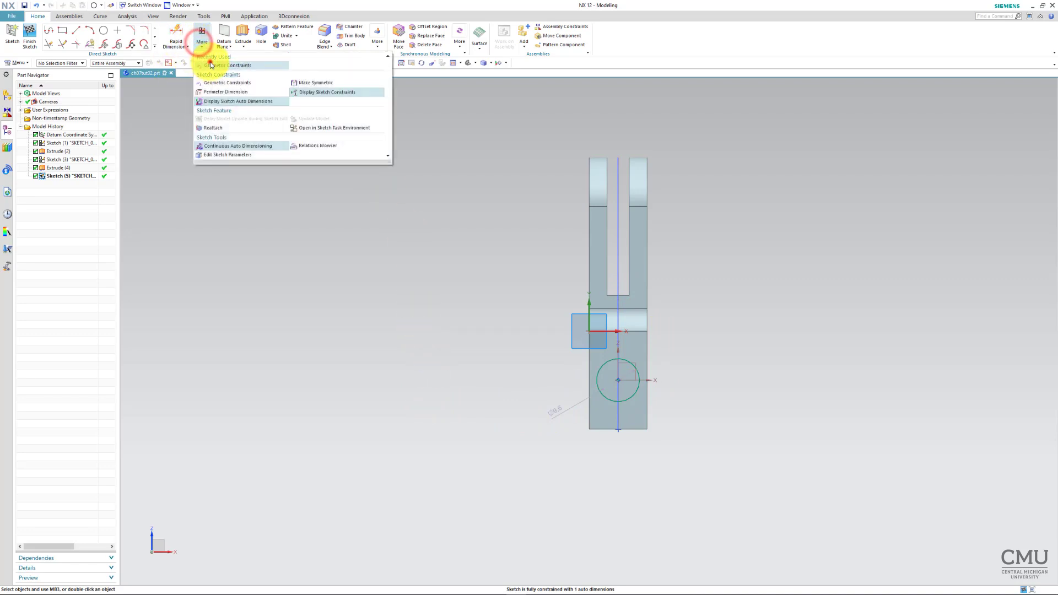
left_click(211, 66)
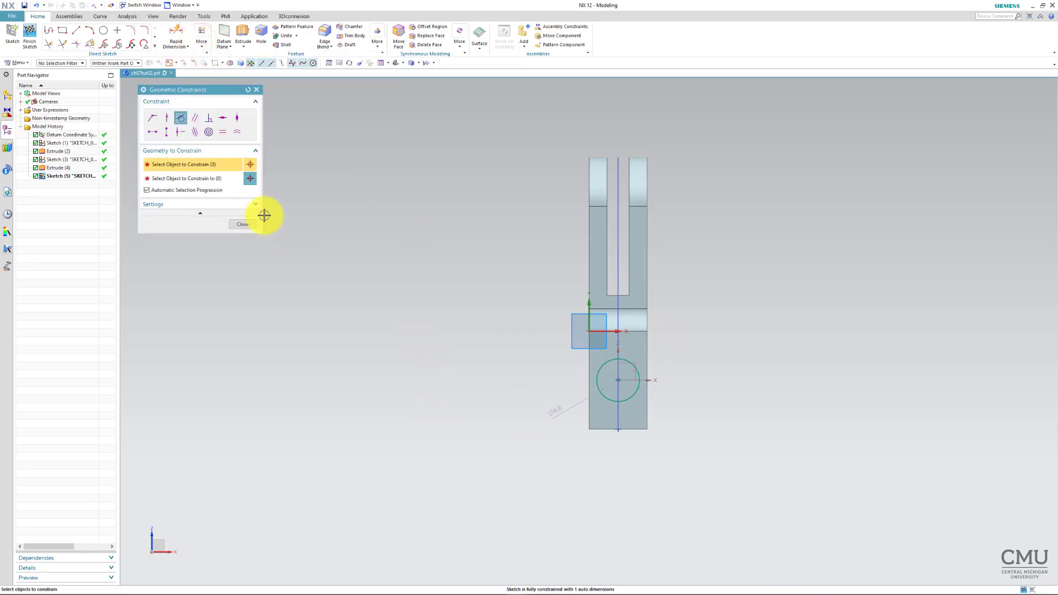
left_click(598, 372)
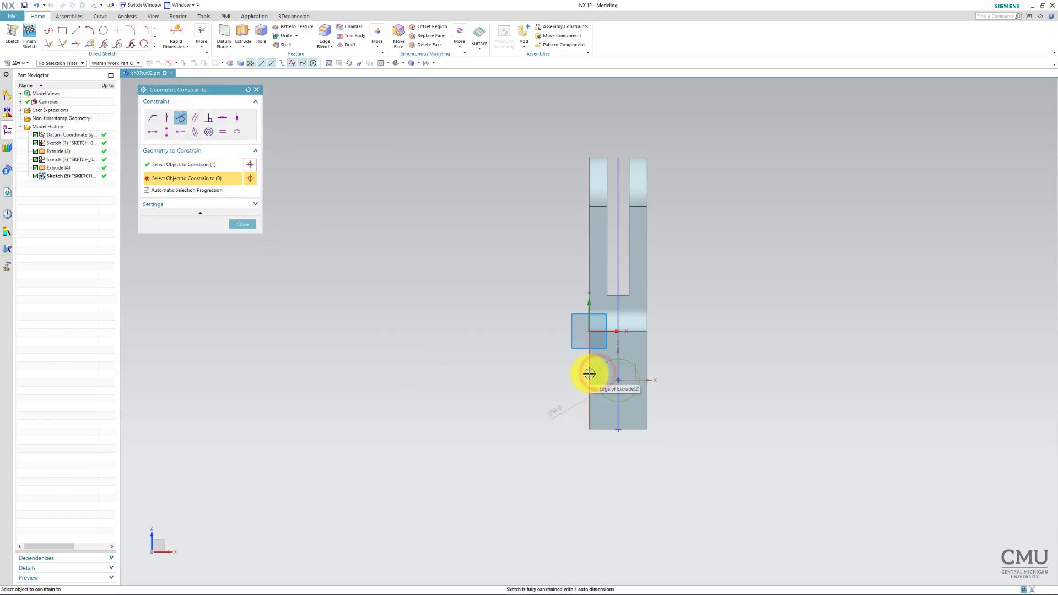
left_click(589, 375)
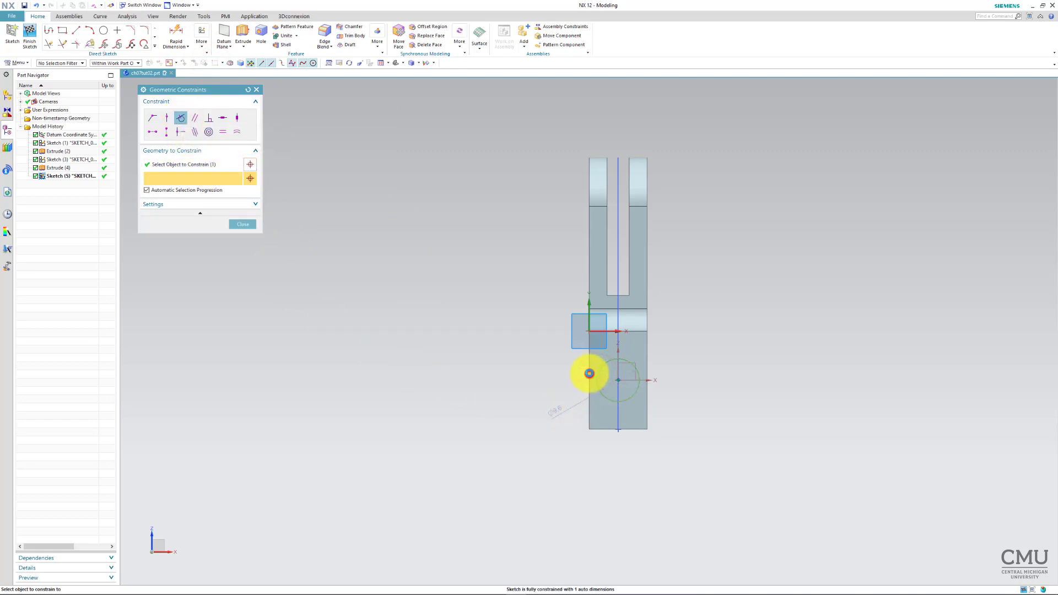
left_click(247, 226)
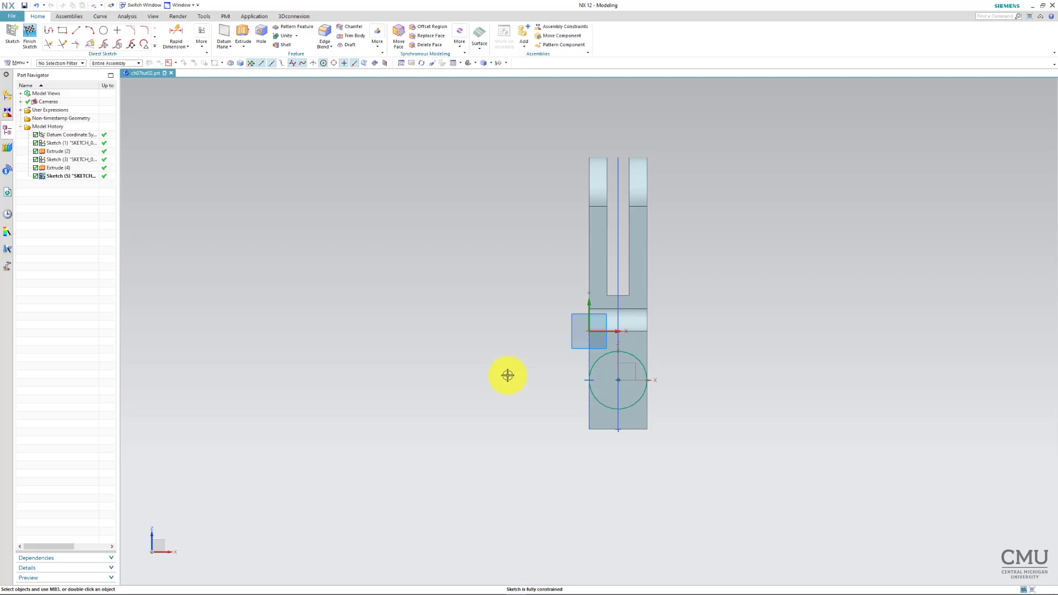
Step: Finish the sketch and extrude the circle 51 mm with Boolean Unite into a pin
left_click(31, 36)
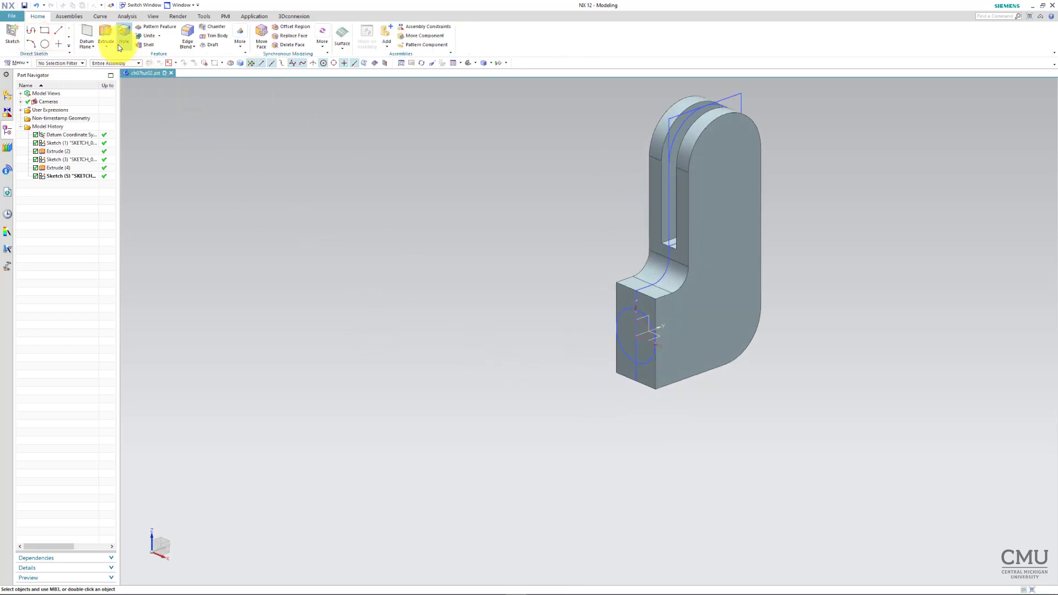
left_click(103, 31)
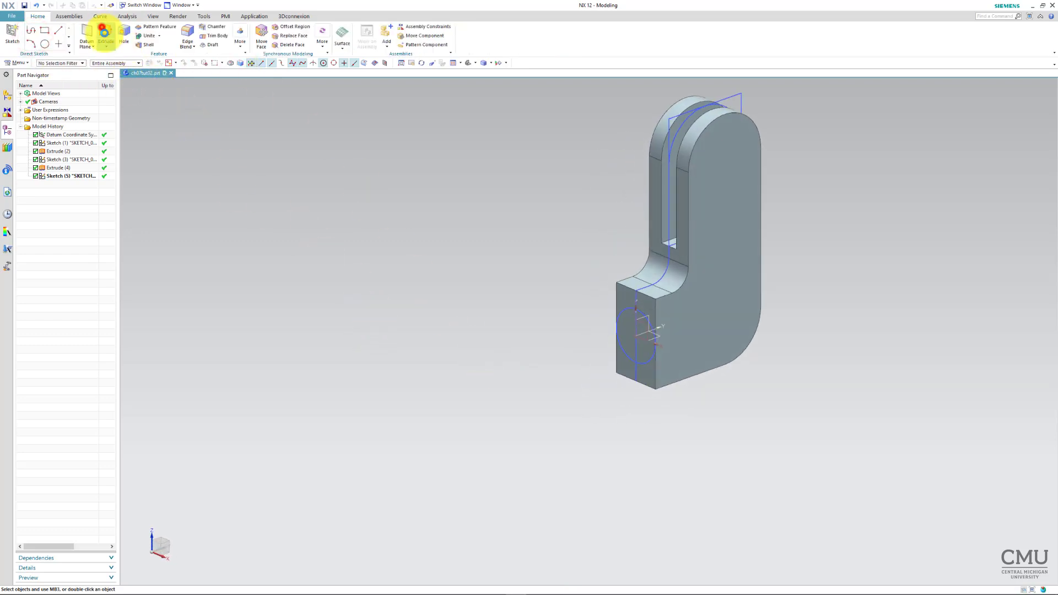
left_click(626, 354)
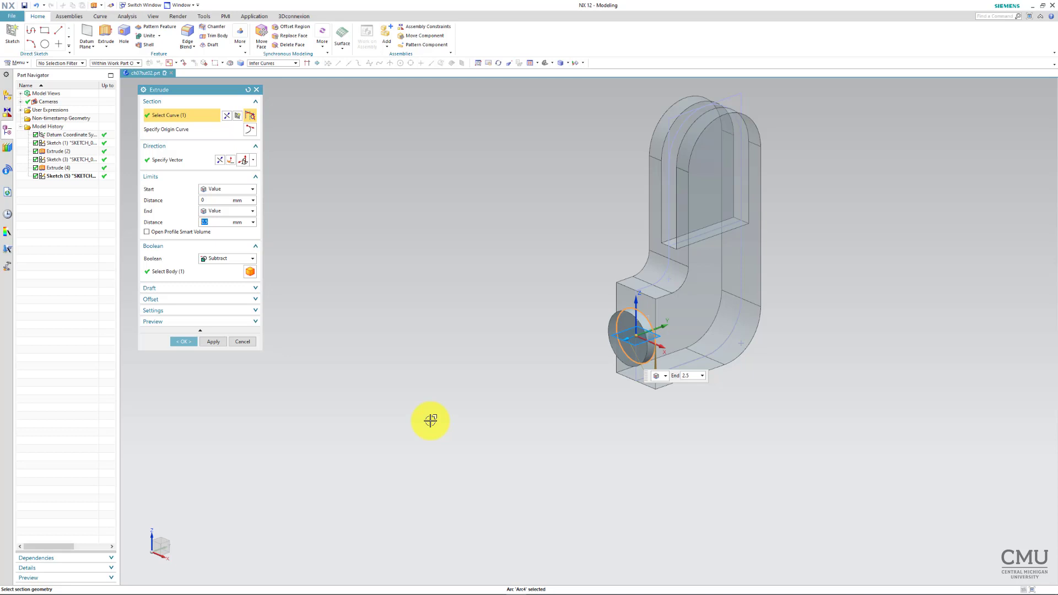
left_click(231, 258)
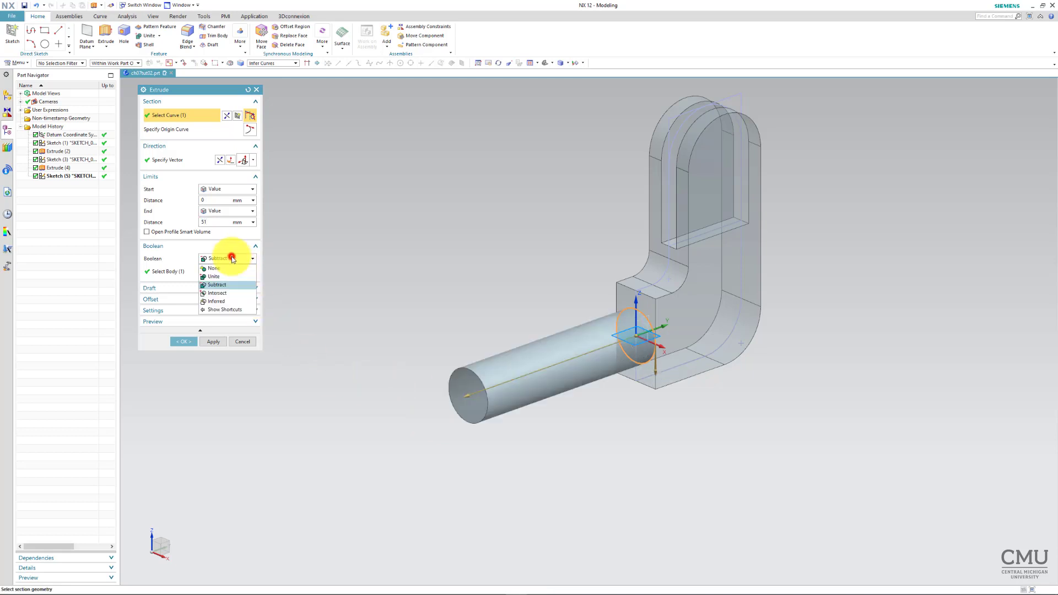
left_click(223, 277)
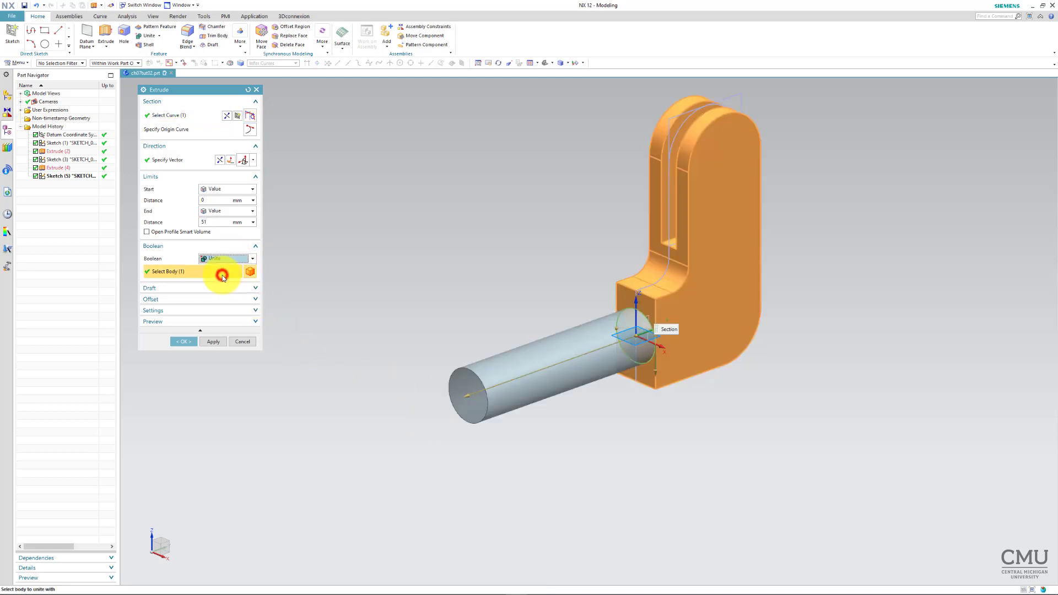
left_click(190, 346)
mouse_move(451, 492)
middle_mouse_down()
mouse_move(488, 488)
mouse_move(233, 445)
mouse_move(569, 458)
mouse_move(623, 473)
mouse_move(607, 475)
middle_mouse_up()
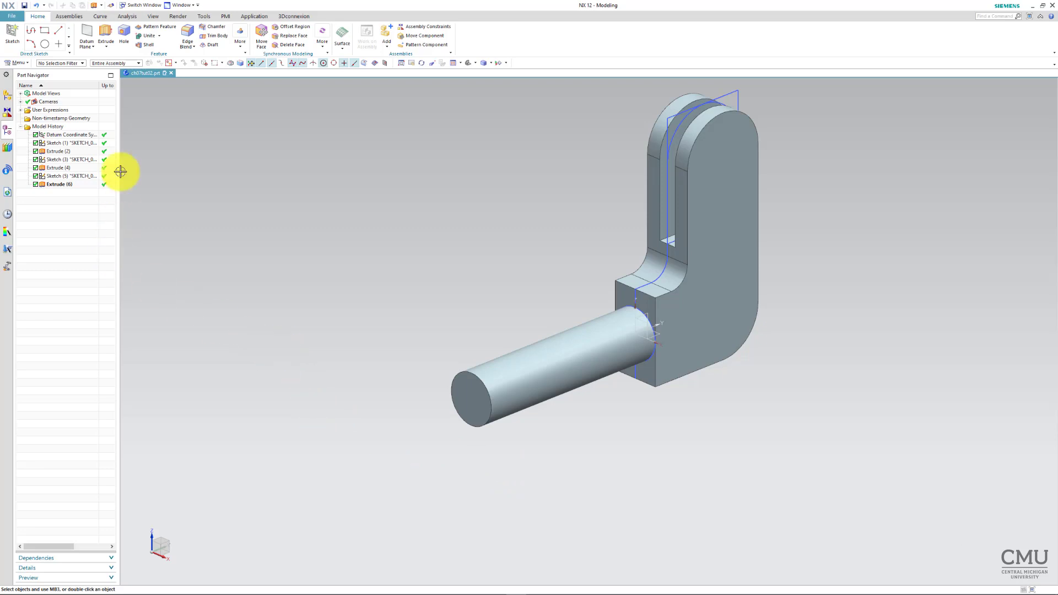
Step: Add 8 mm through-body holes at the upper arc and lower corner arc centres
left_click(125, 33)
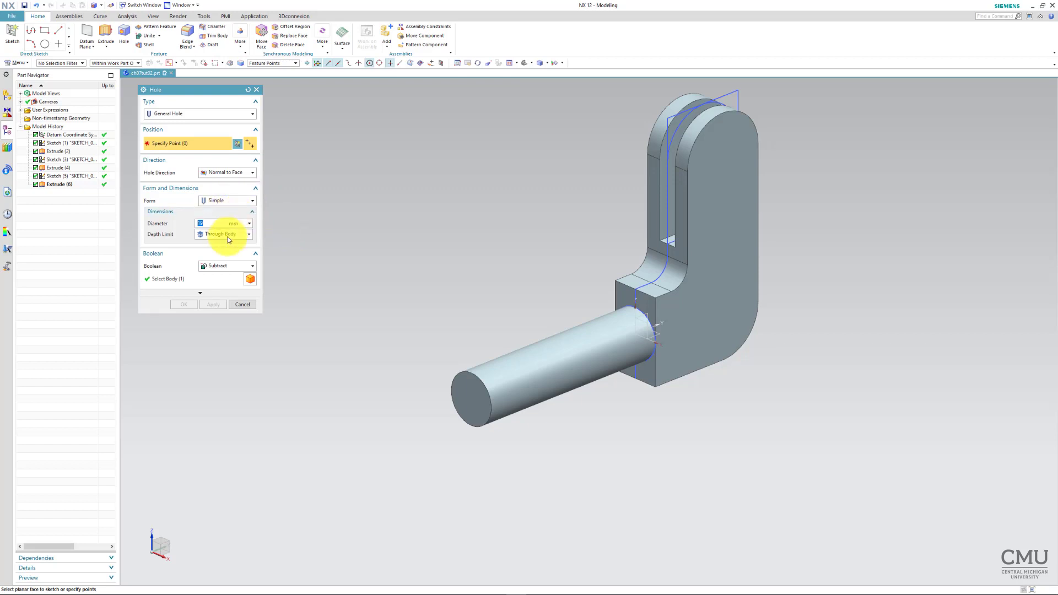
left_click(207, 223)
key("Tab")
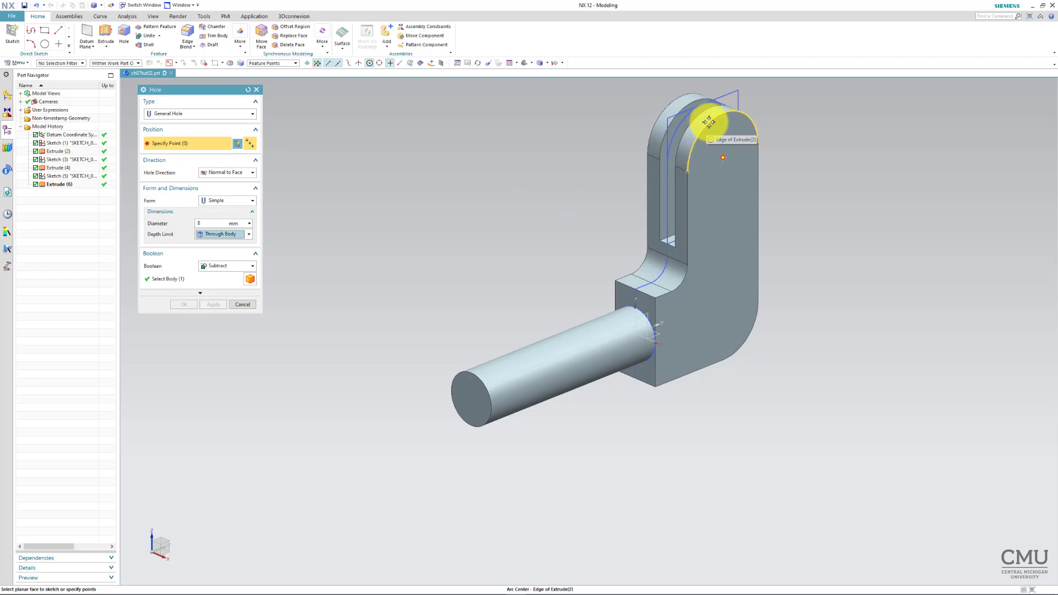
left_click(709, 122)
left_click(745, 128)
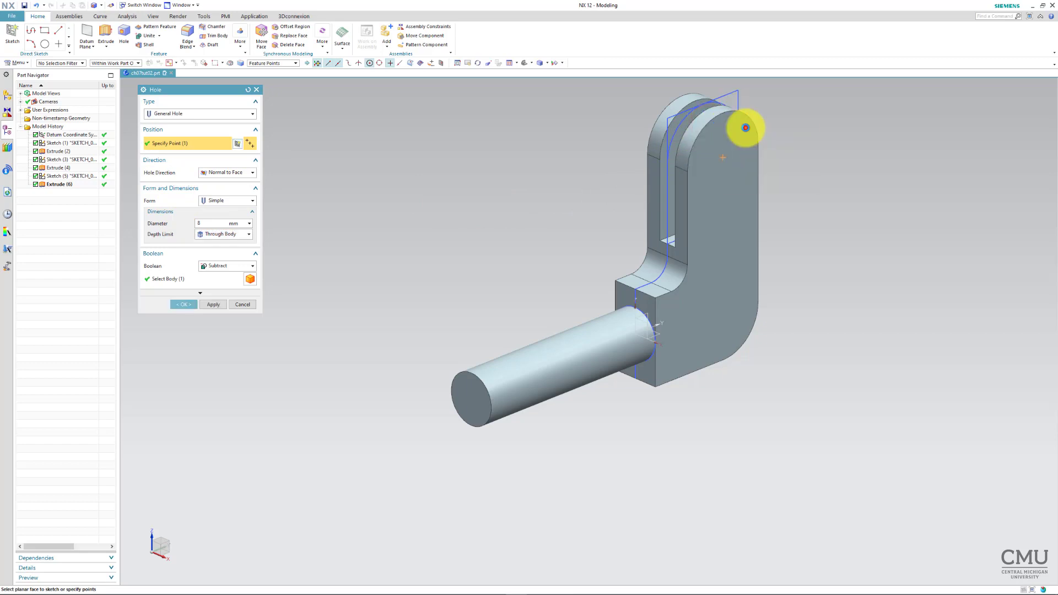
left_click(755, 329)
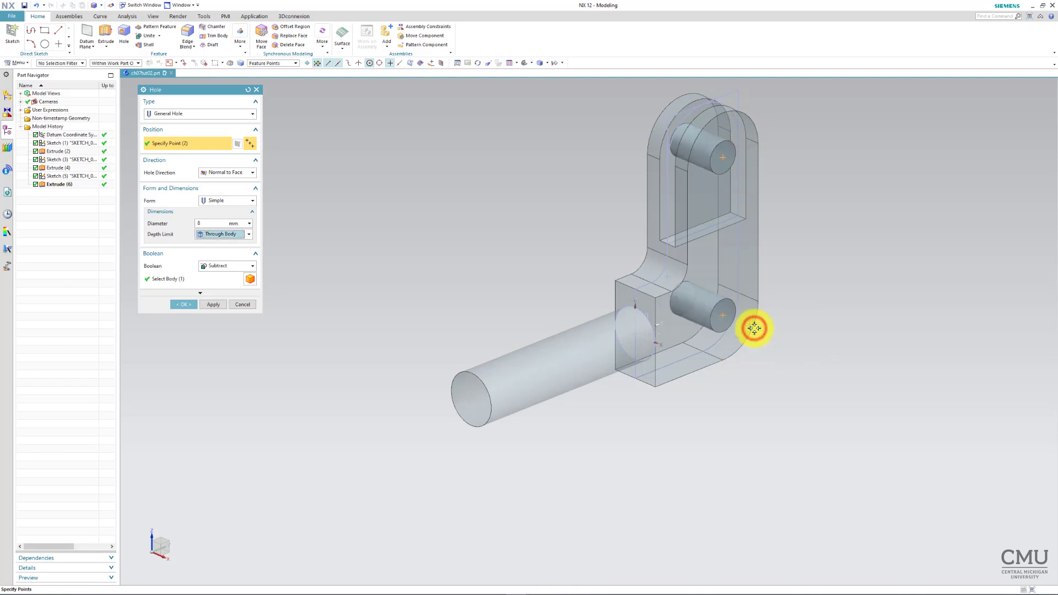
left_click(187, 304)
mouse_move(711, 440)
middle_mouse_down()
mouse_move(453, 410)
mouse_move(366, 385)
mouse_move(423, 243)
mouse_move(454, 206)
mouse_move(704, 468)
middle_mouse_up()
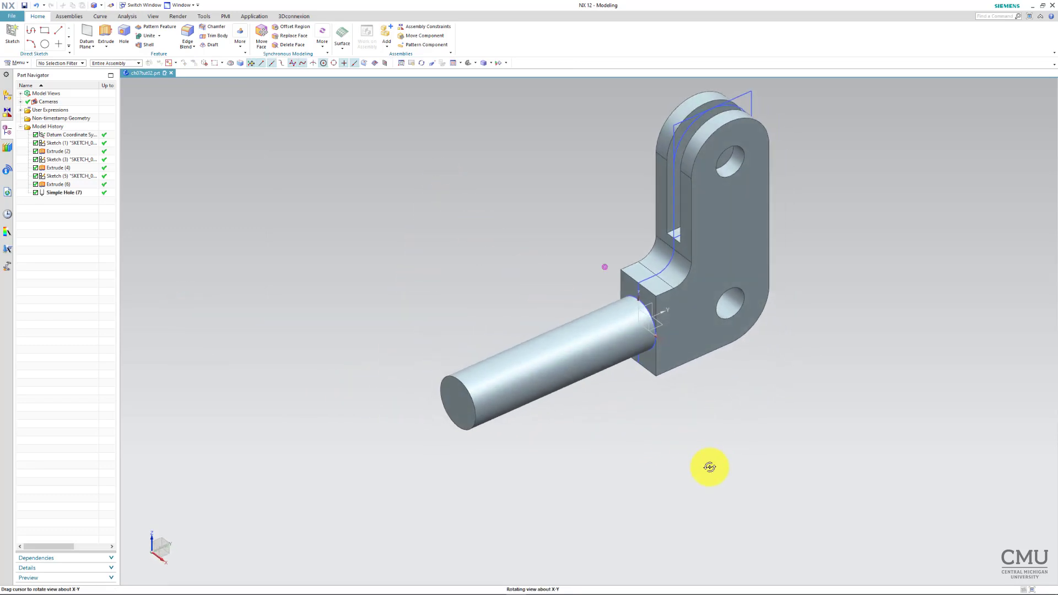
Step: Apply a symmetric 1 mm chamfer to the pin's free end edge, then fit the view
left_click(217, 27)
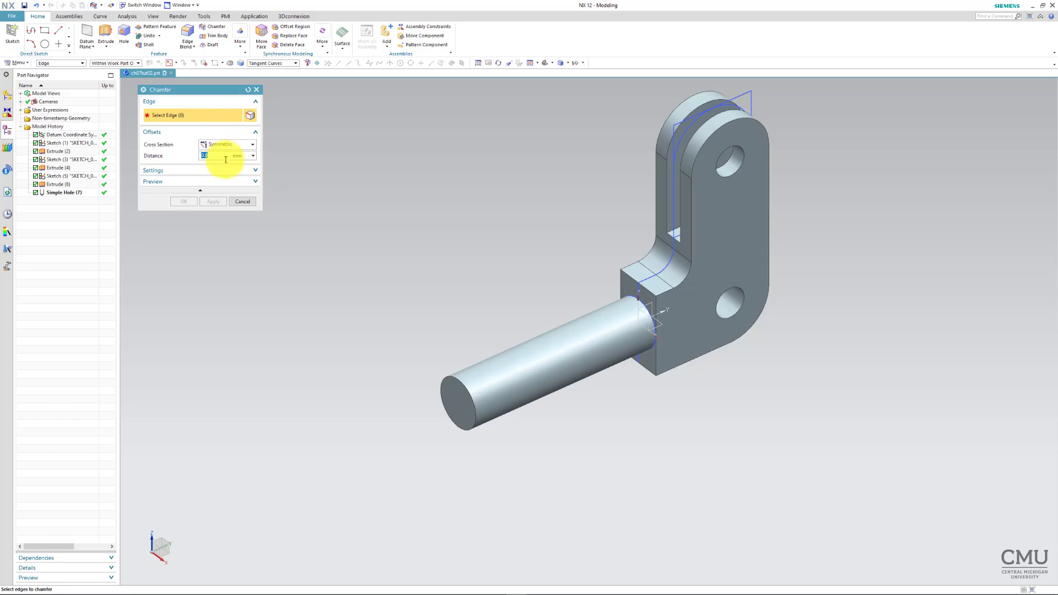
type("1")
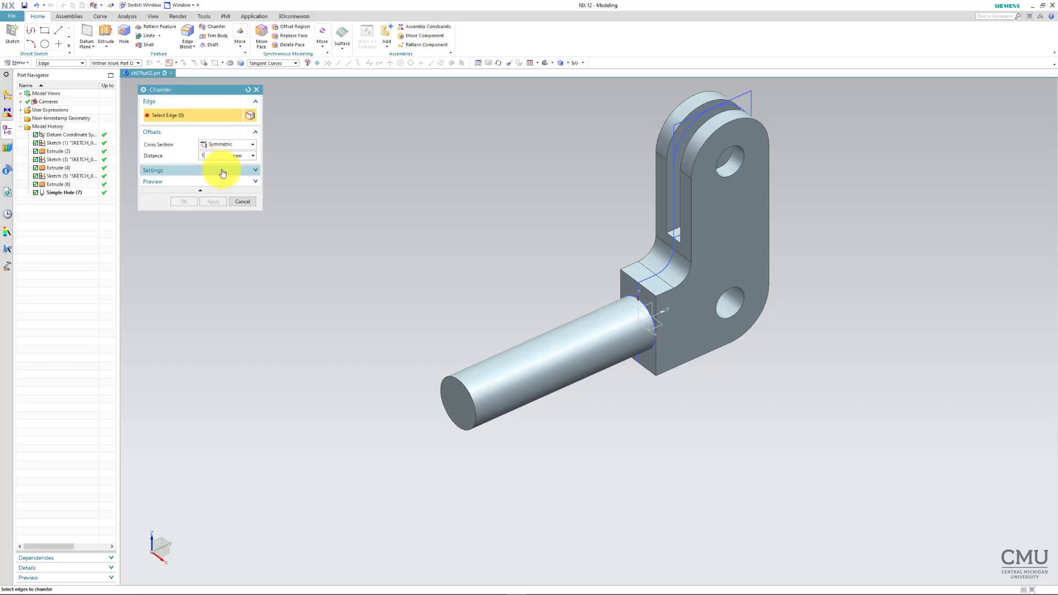
left_click(456, 382)
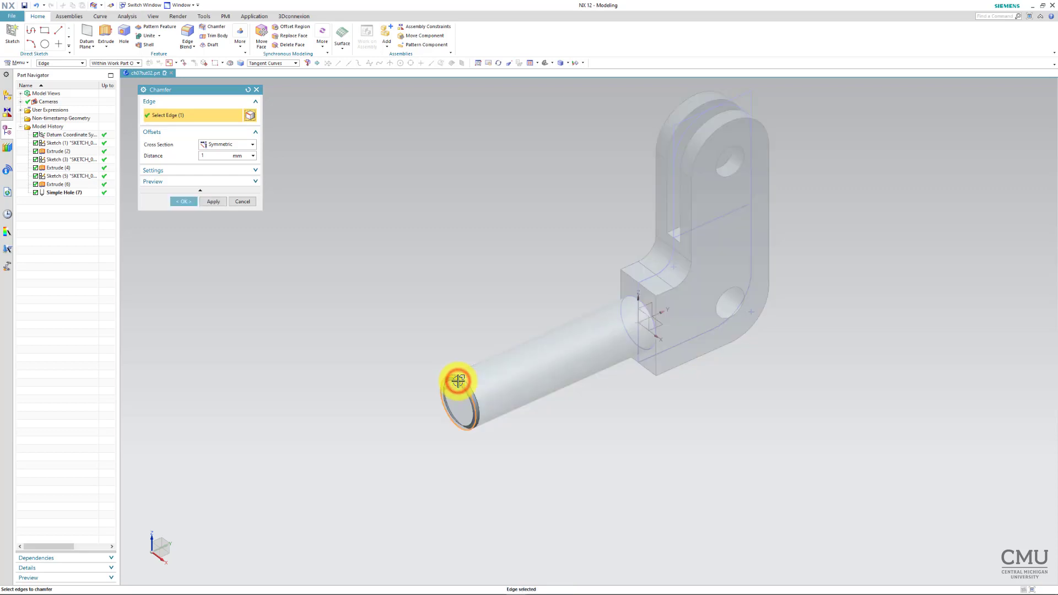
left_click(185, 202)
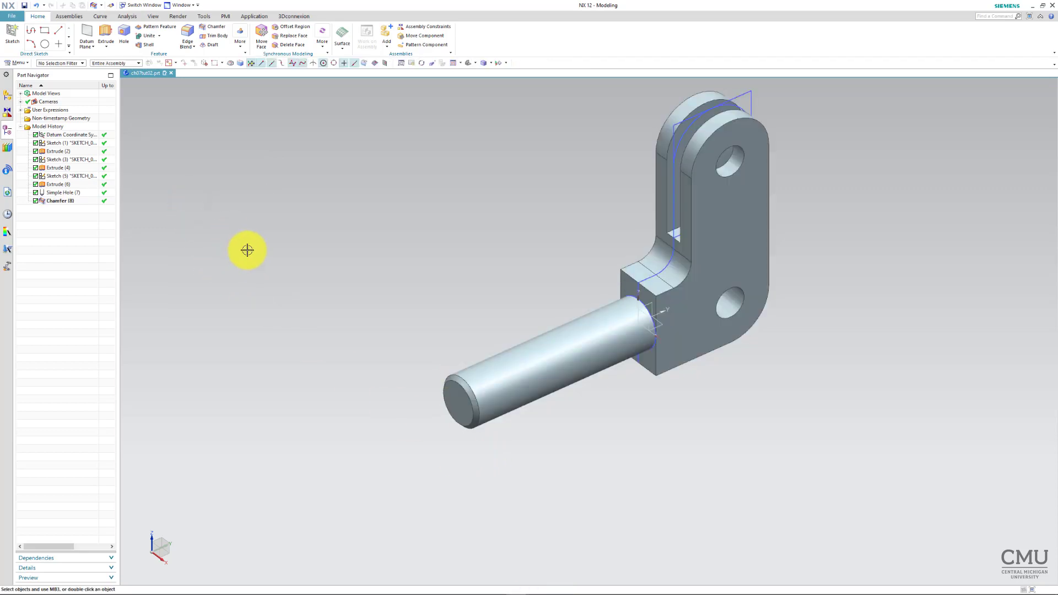
key("ctrl+f")
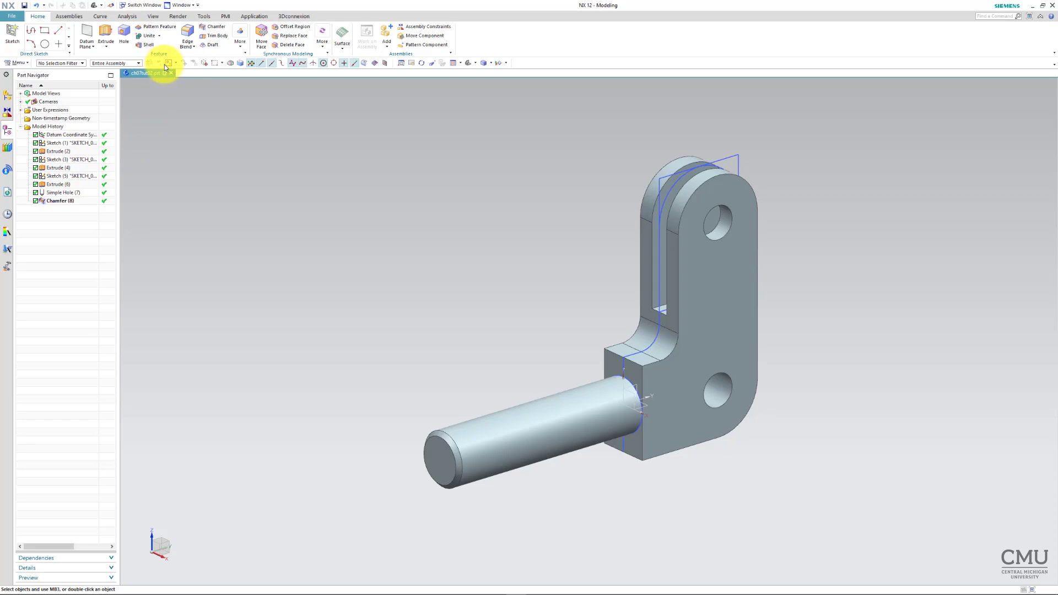
Step: Set up a Detailed thread and select the pin's cylindrical face
left_click(241, 50)
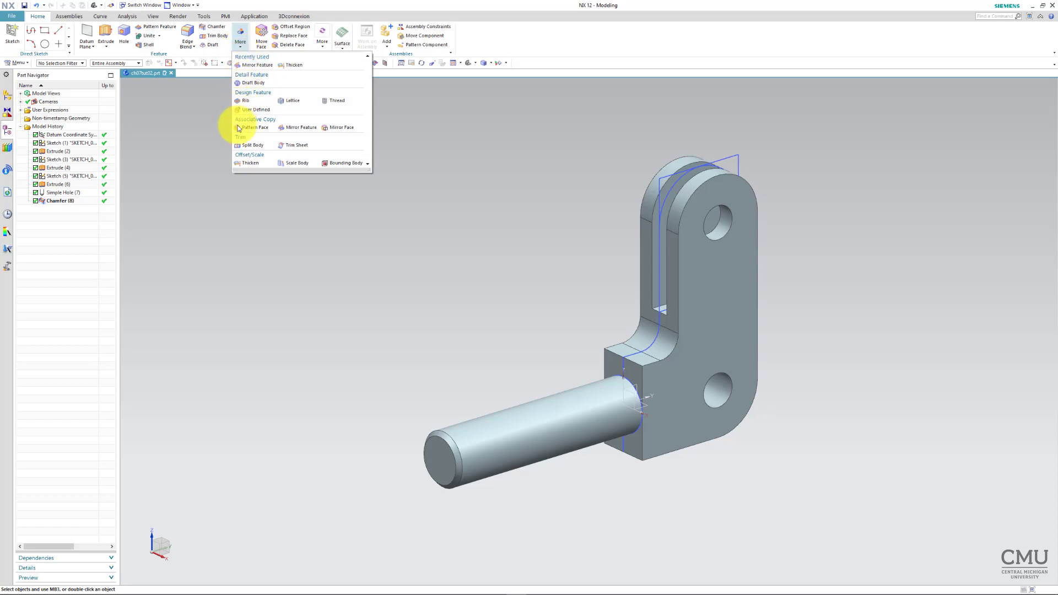
left_click(334, 102)
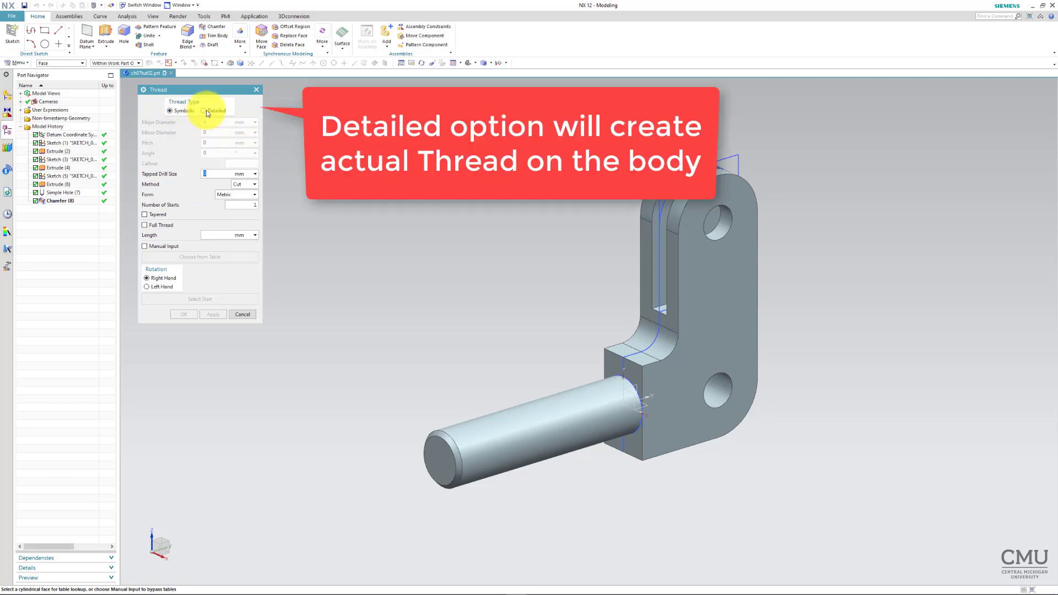
left_click(205, 111)
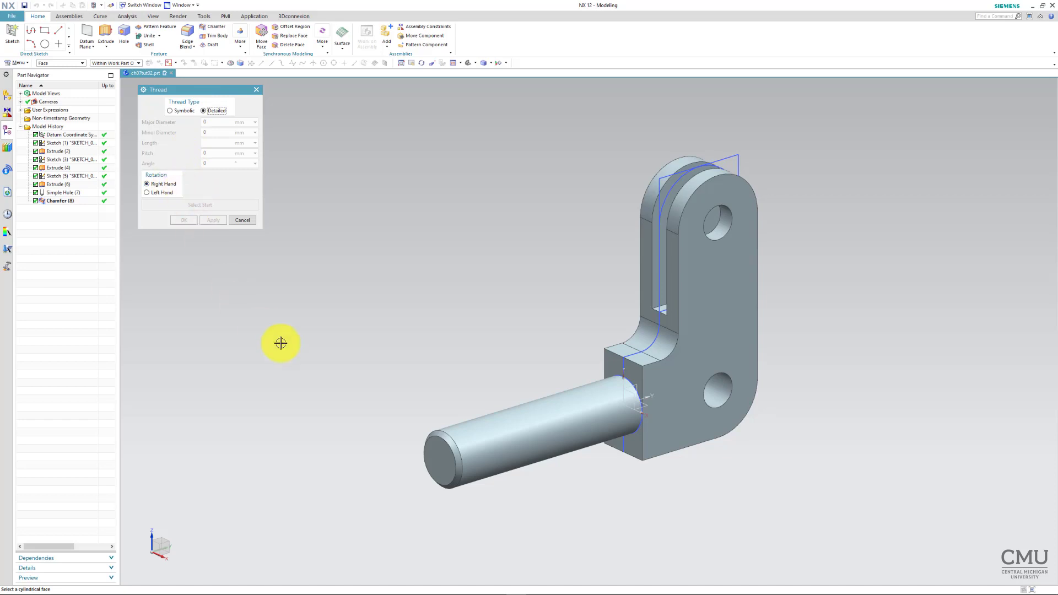
left_click(490, 441)
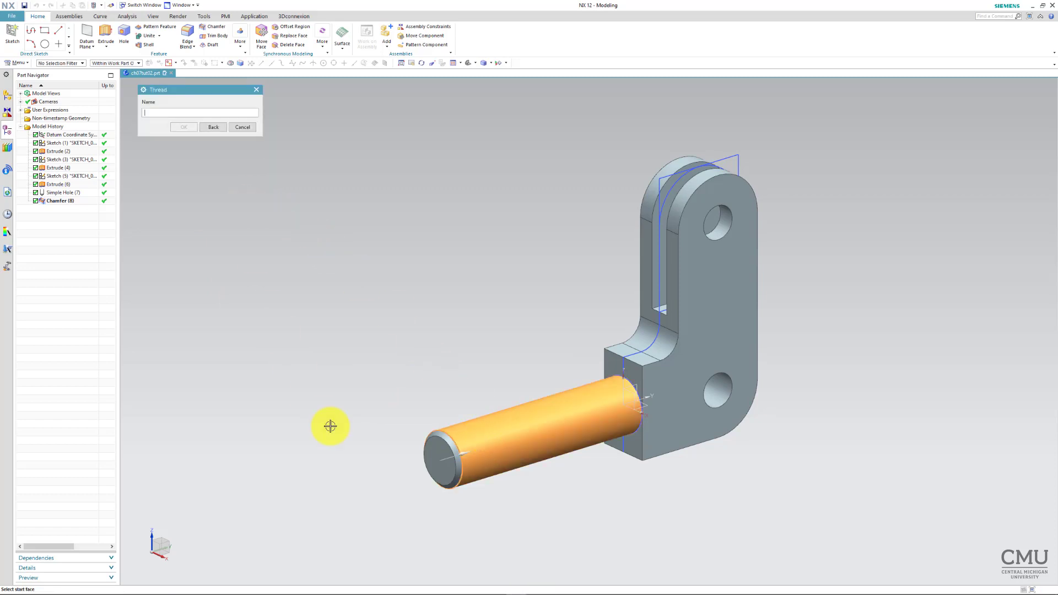
Step: Start the thread at the pin's end face, with length 35 mm and pitch 2 mm
left_click(435, 454)
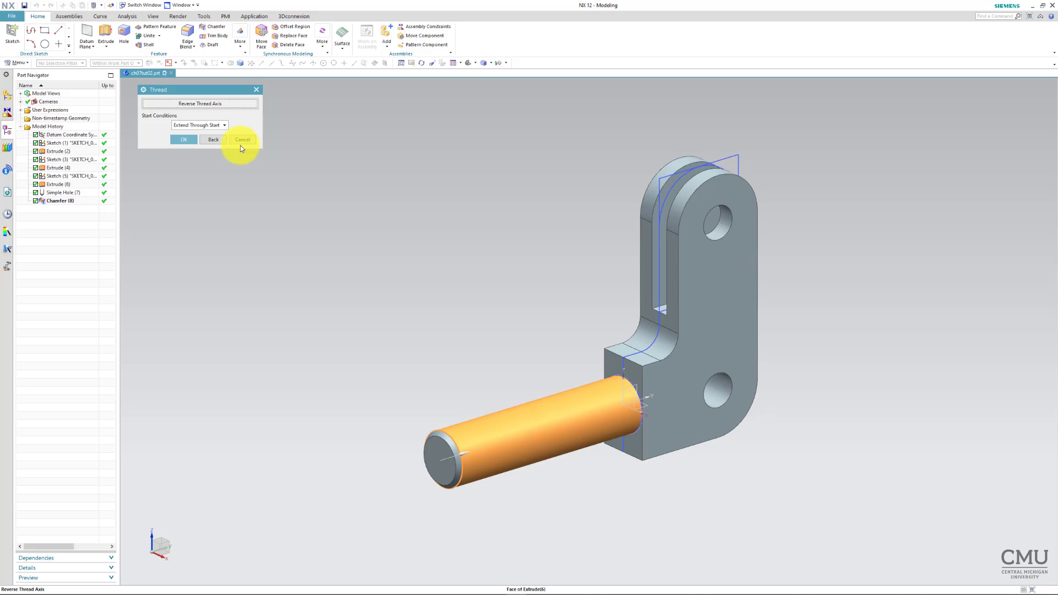
left_click(193, 140)
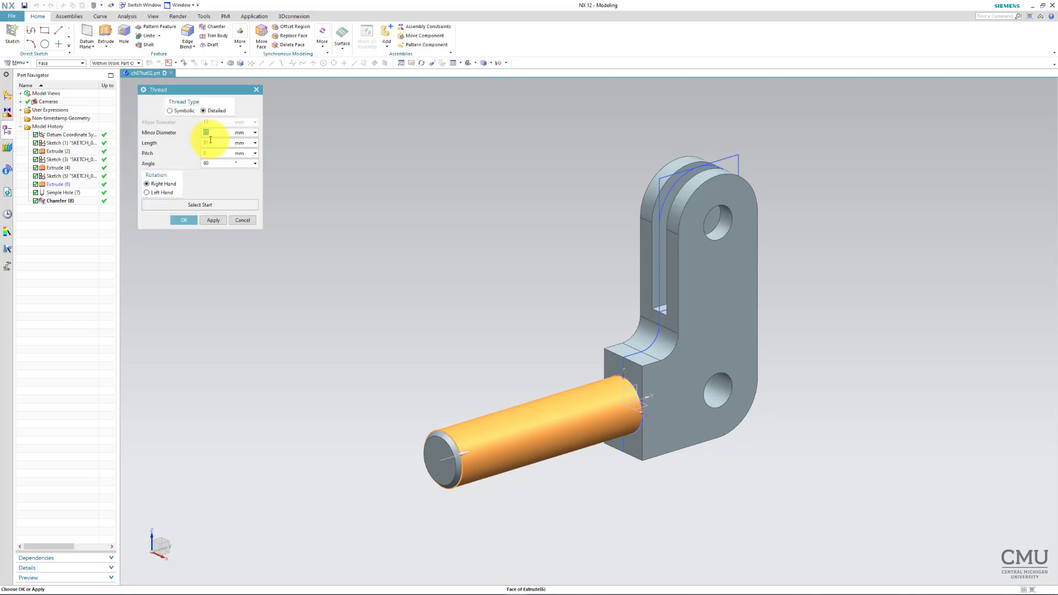
type("11")
left_click(212, 144)
left_click_drag(212, 143, 195, 147)
type("3")
left_click(220, 153)
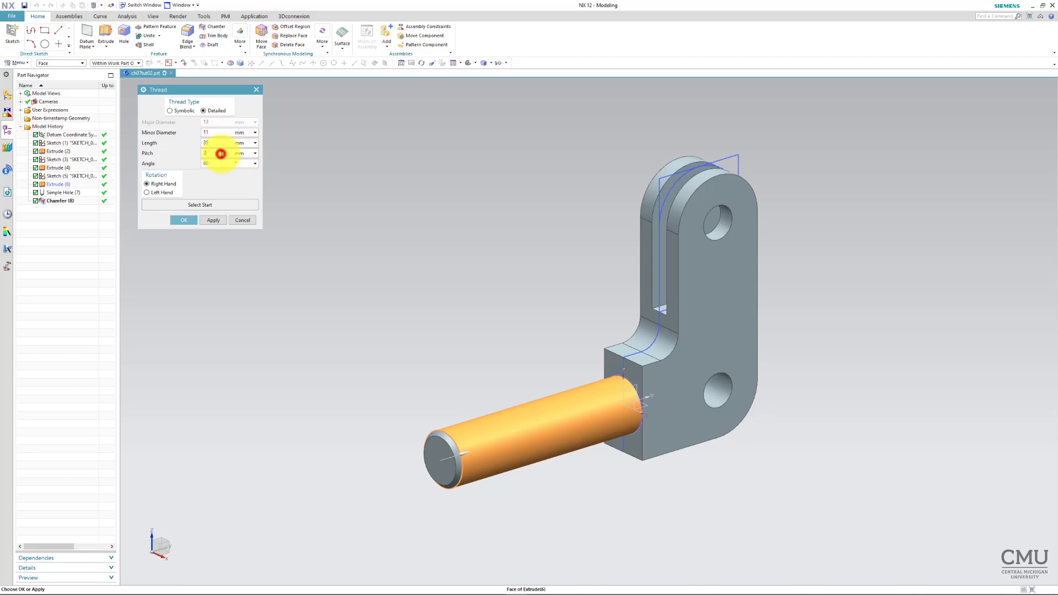
type("2")
Step: Keep the 60° angle, reselect the chamfered end face as start, and create the detailed thread
left_click(214, 163)
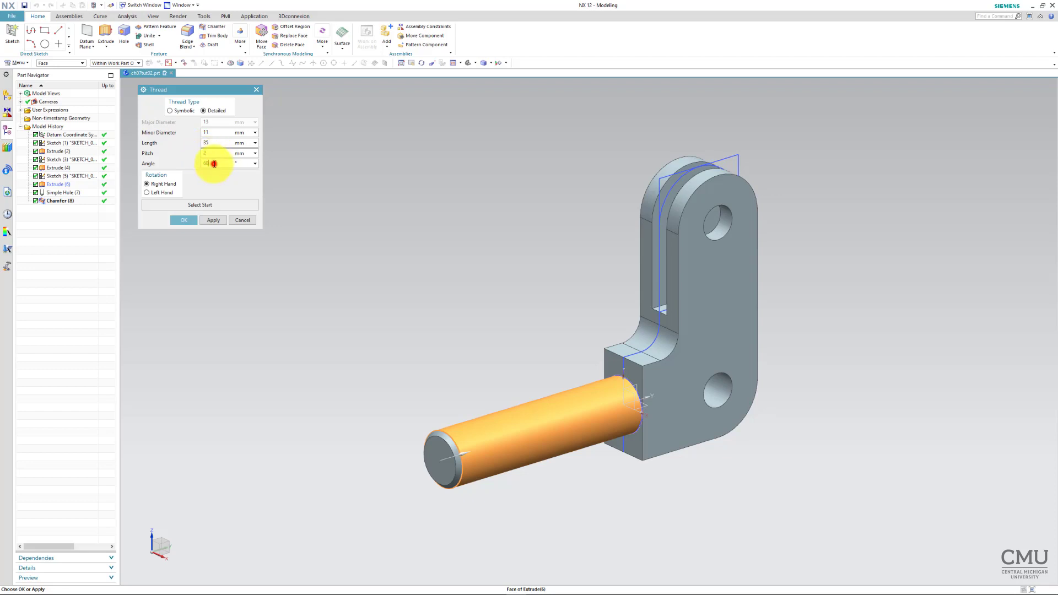
left_click(207, 205)
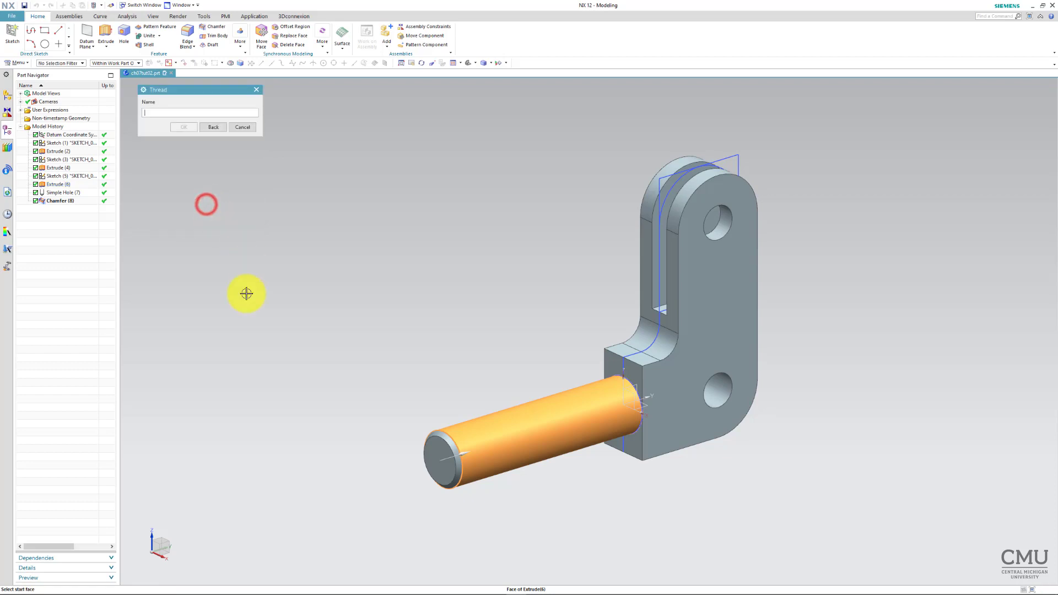
left_click(435, 449)
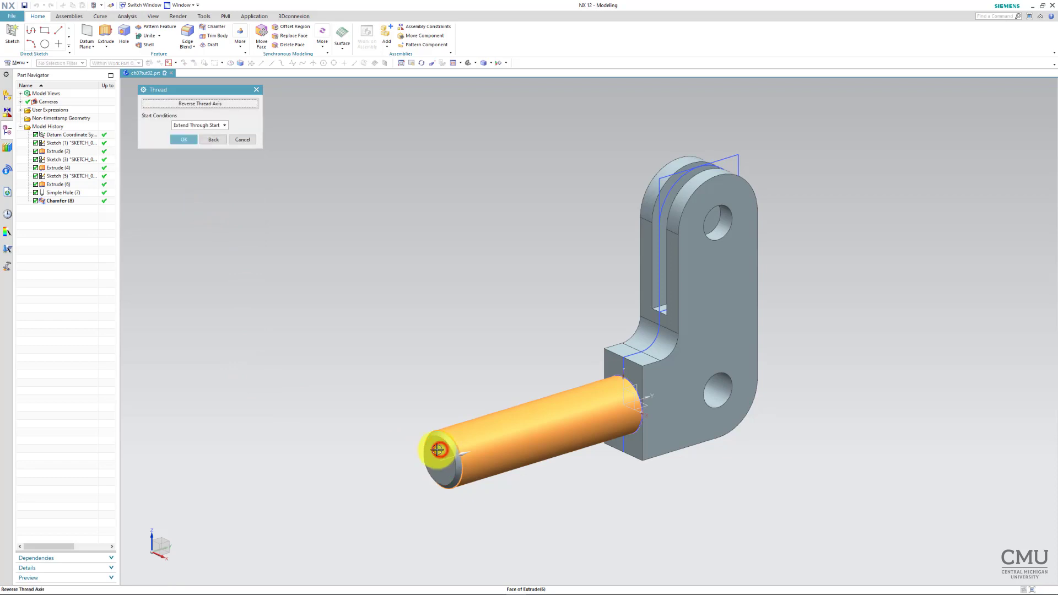
left_click(190, 140)
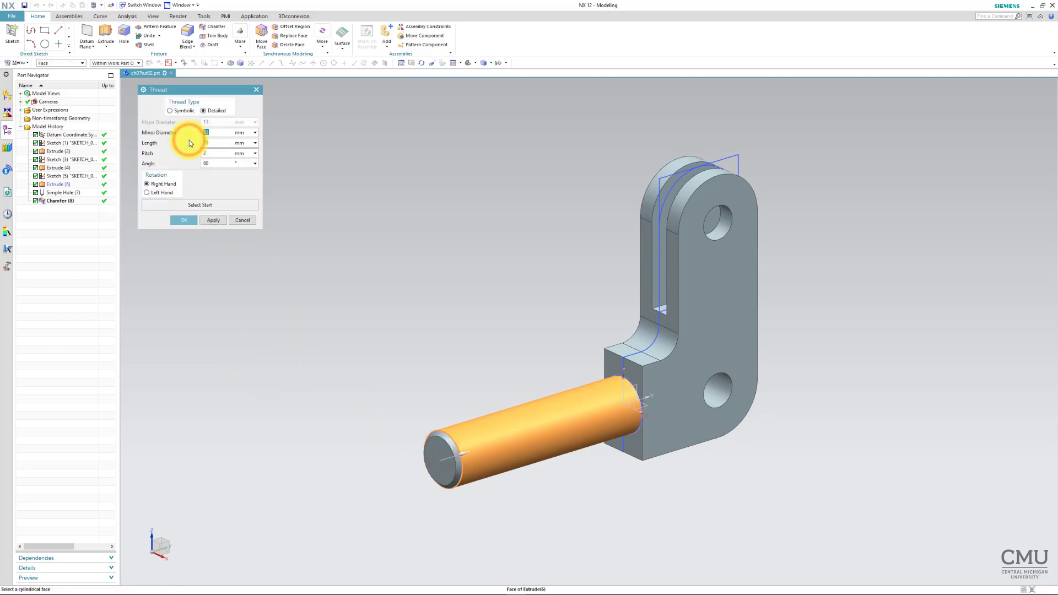
left_click(184, 223)
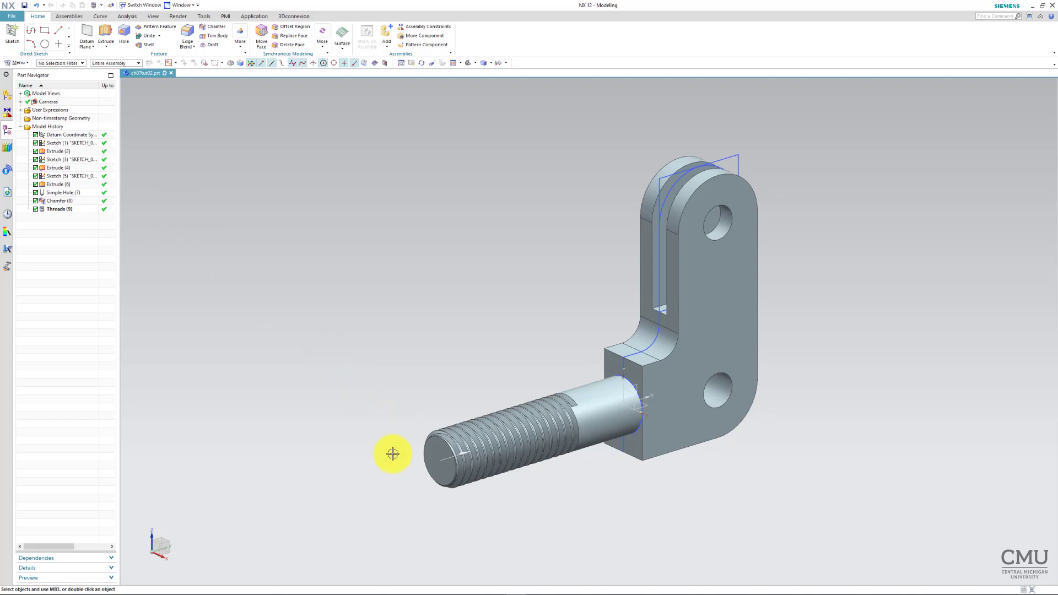
Step: Orbit to a near-front view and hide Sketch (1) and Sketch (3) in the Part Navigator
mouse_move(392, 455)
middle_mouse_down()
mouse_move(811, 428)
mouse_move(399, 415)
mouse_move(194, 353)
middle_mouse_up()
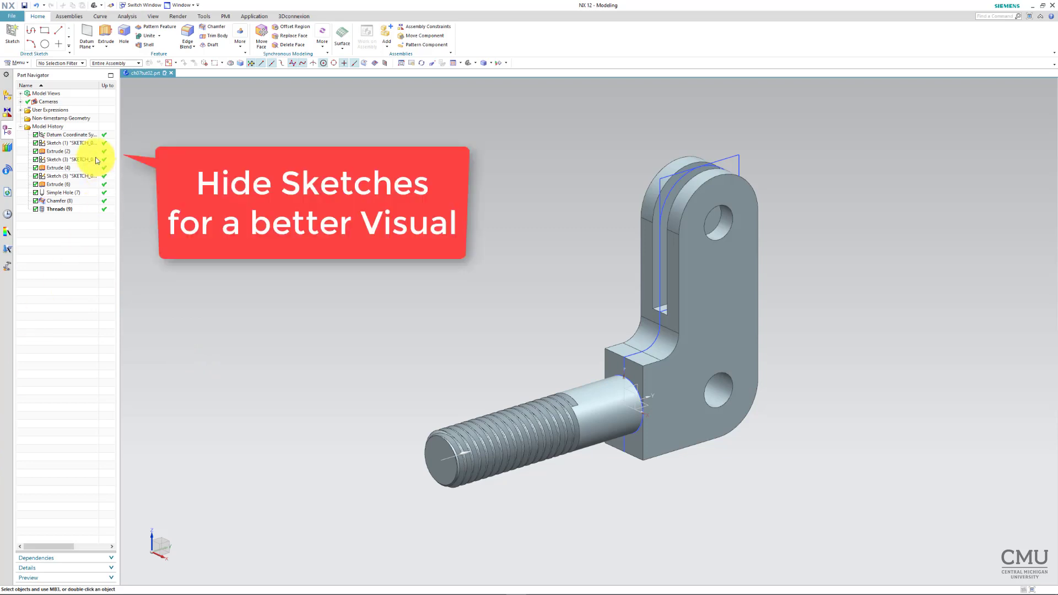
right_click(87, 143)
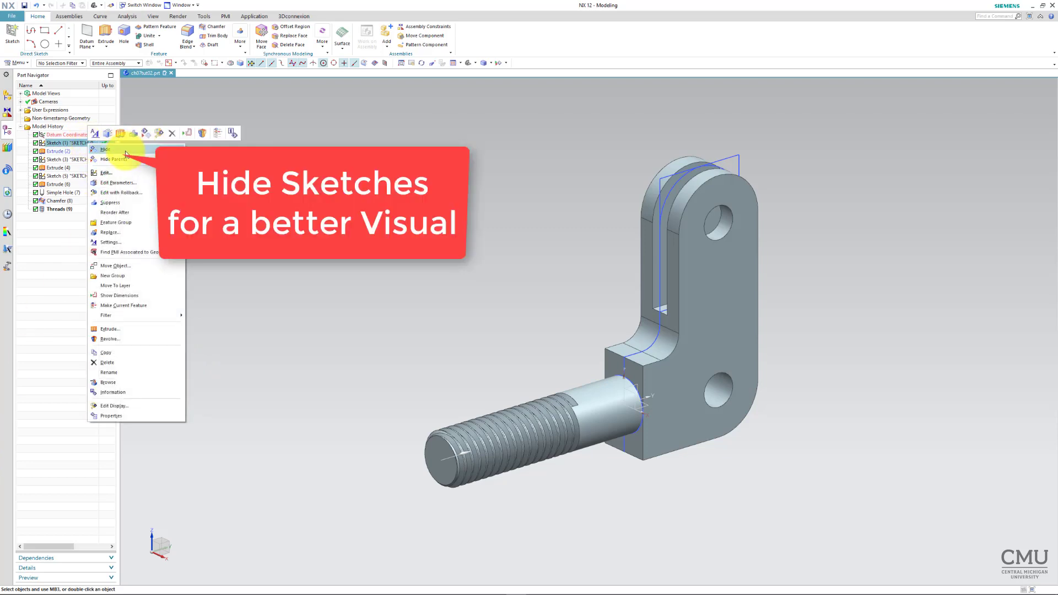
left_click(105, 149)
right_click(80, 159)
left_click(104, 163)
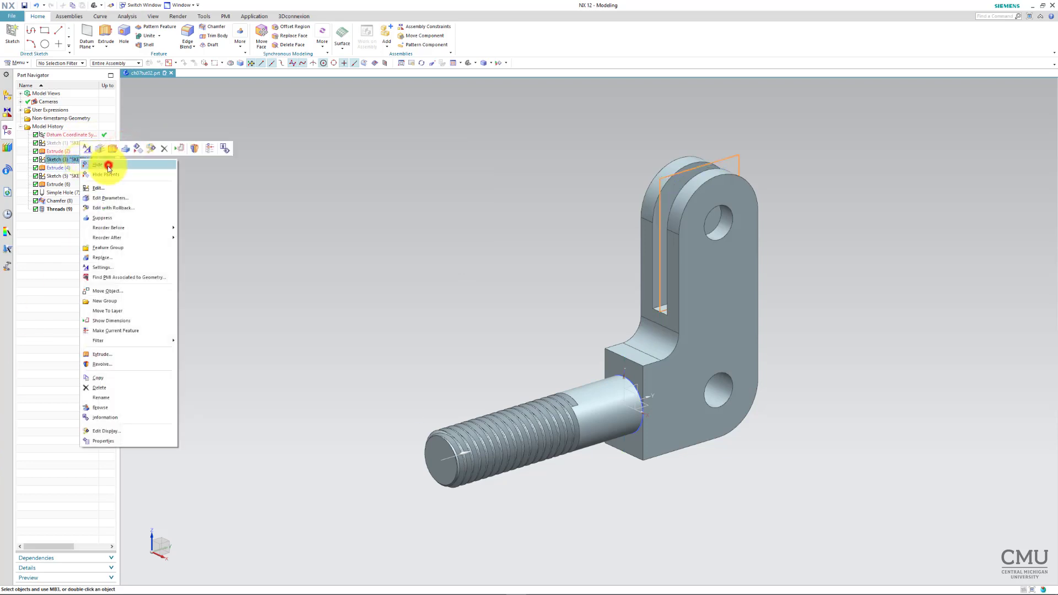
right_click(78, 176)
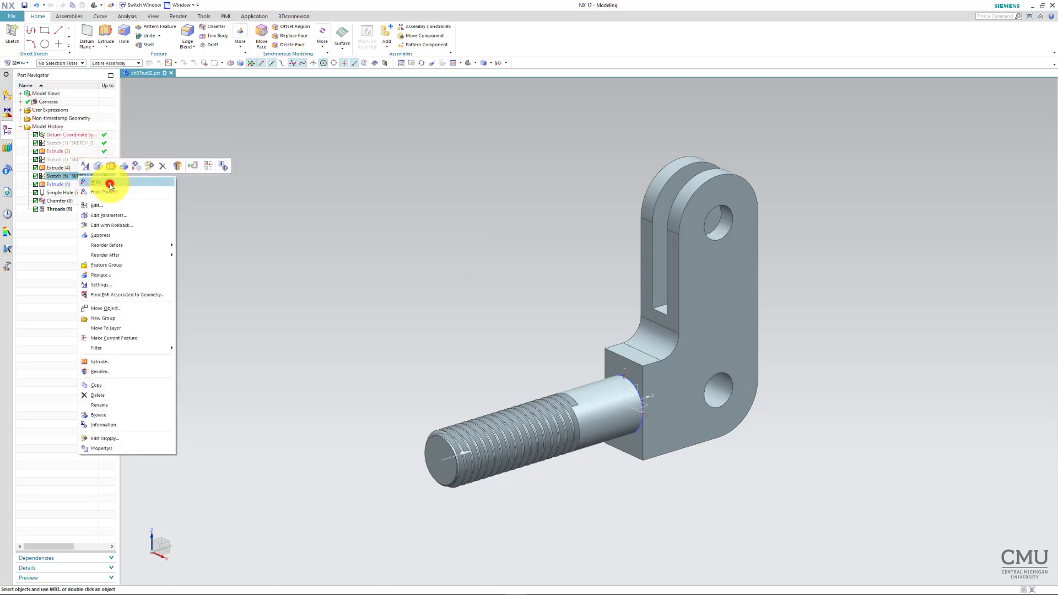